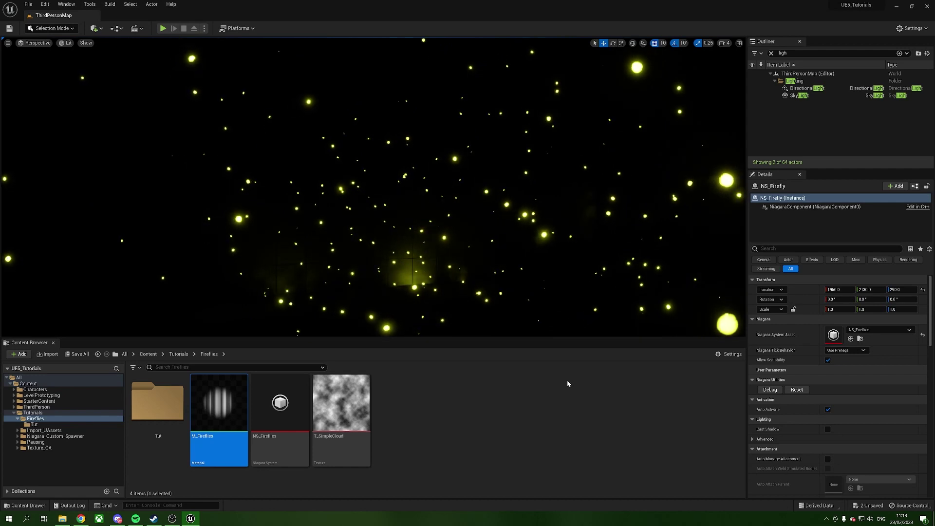
- Create a new material named M_Firefly in the Tut folder and open its editor
double_click(162, 406)
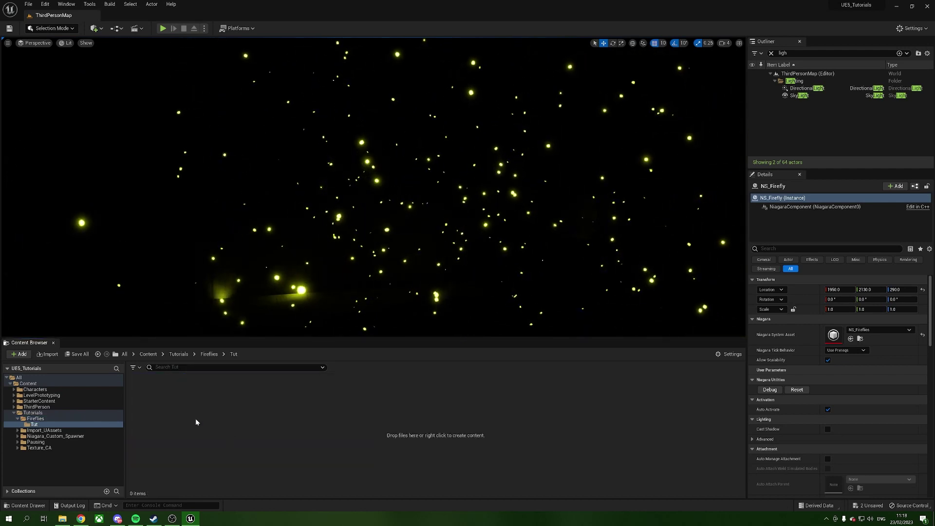
right_click(195, 418)
left_click(229, 247)
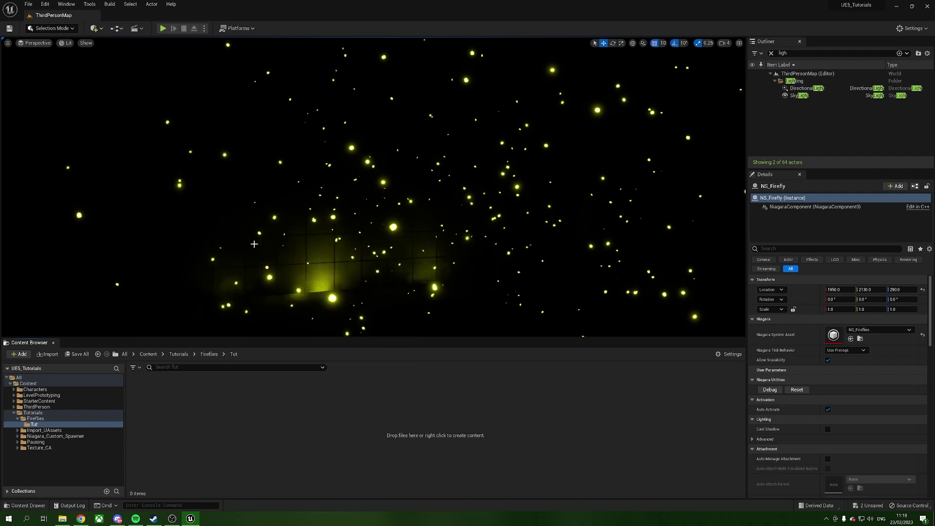
type("M_Fire")
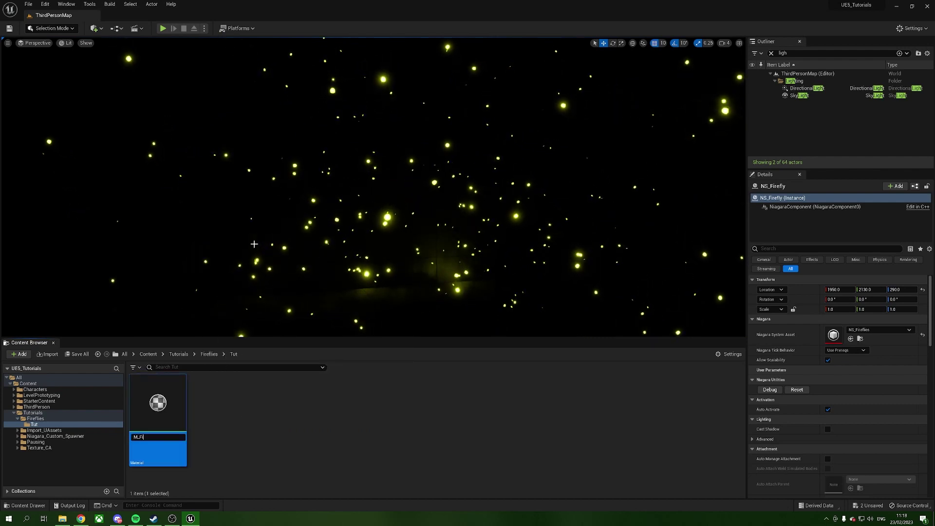
type("fly")
key("Return")
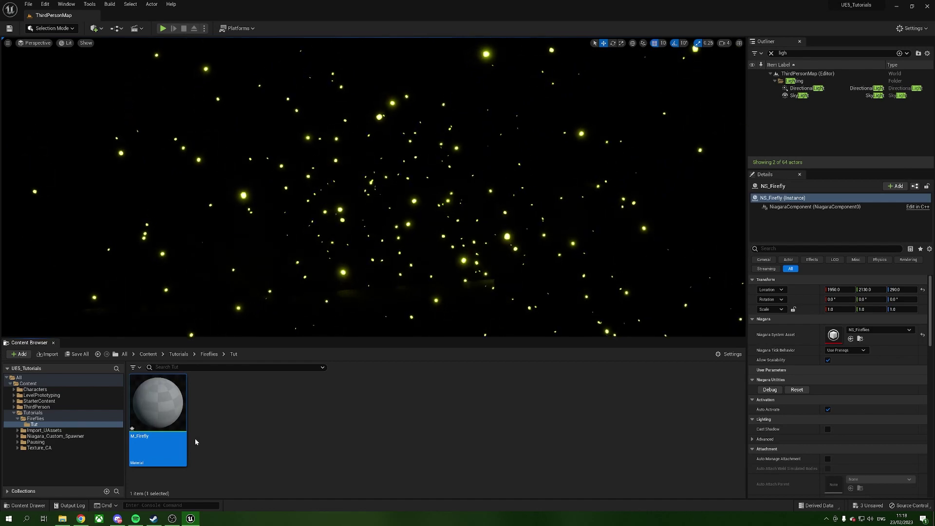
double_click(154, 418)
- Maximize the M_Firefly material editor window to fill the screen
left_click_drag(603, 286, 606, 135)
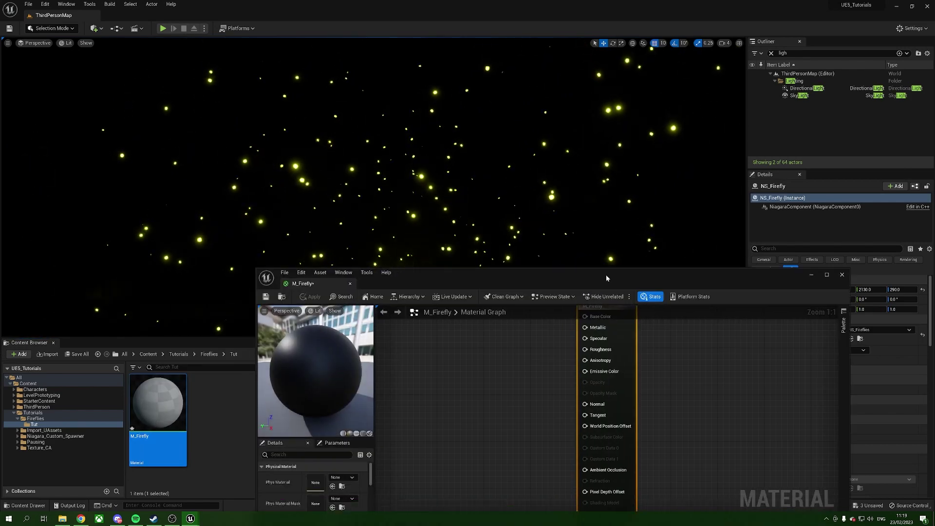
double_click(607, 135)
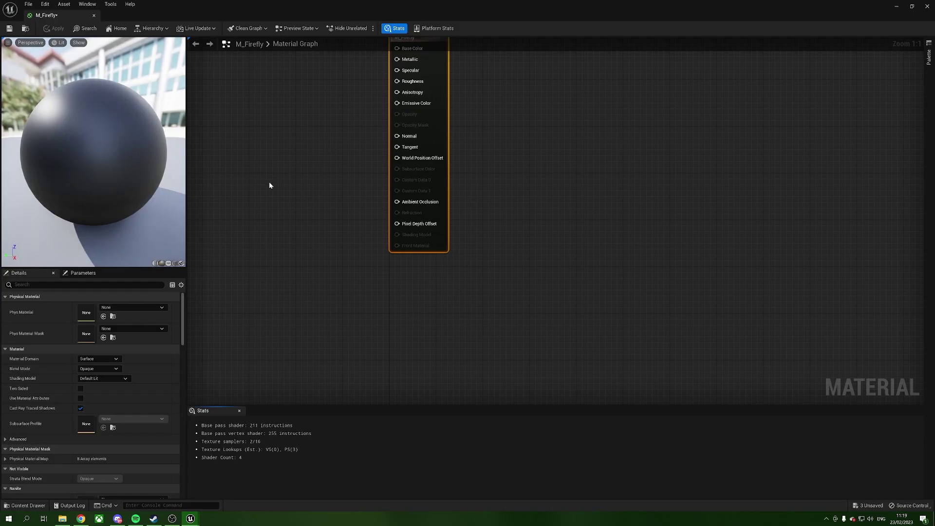
left_click(465, 154)
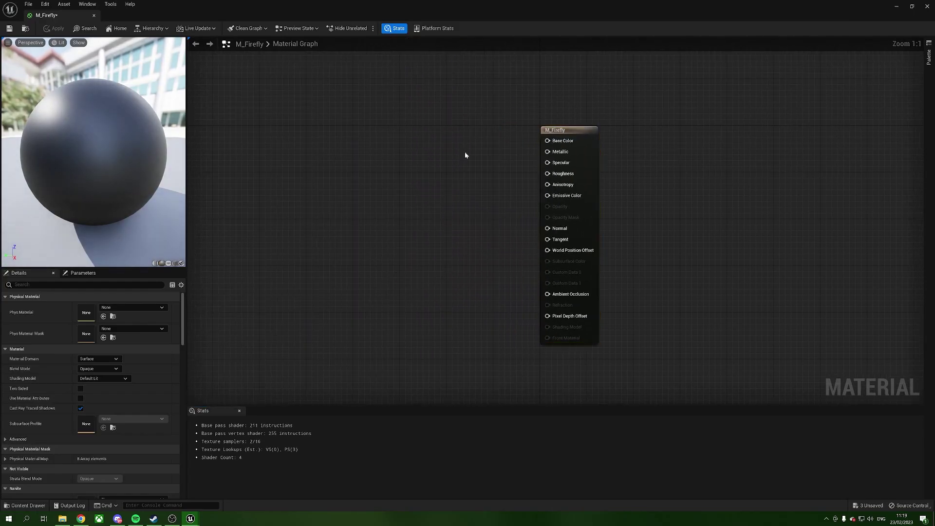
right_click_drag(465, 154, 466, 157)
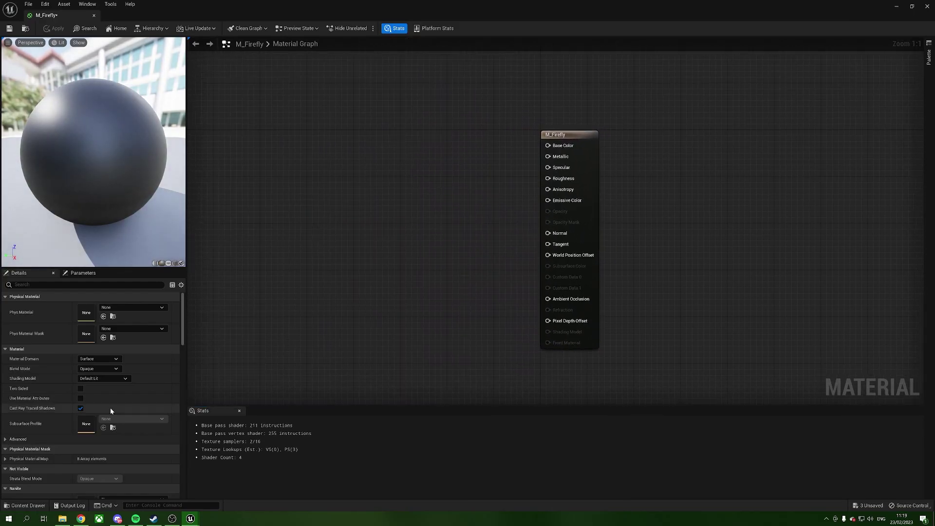
- Set the material's Shading Model to Unlit and Blend Mode to Translucent
left_click(117, 378)
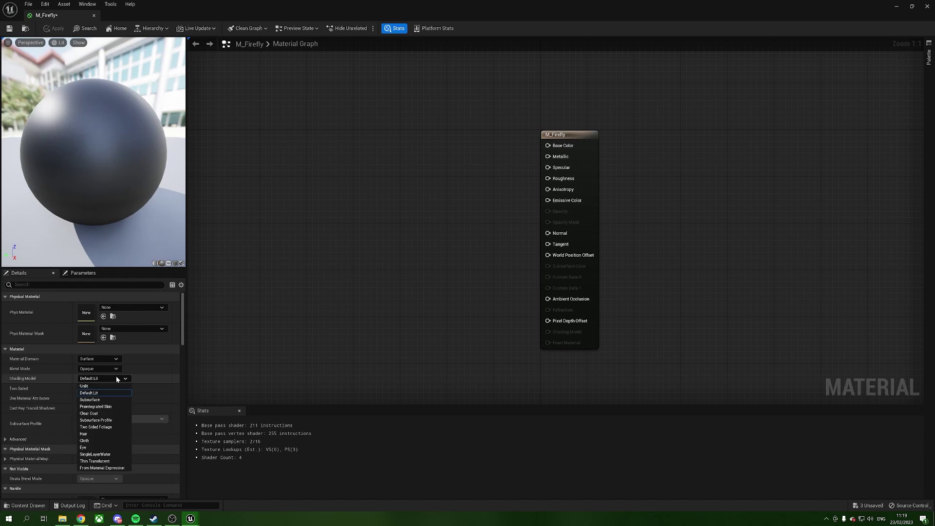
left_click(113, 388)
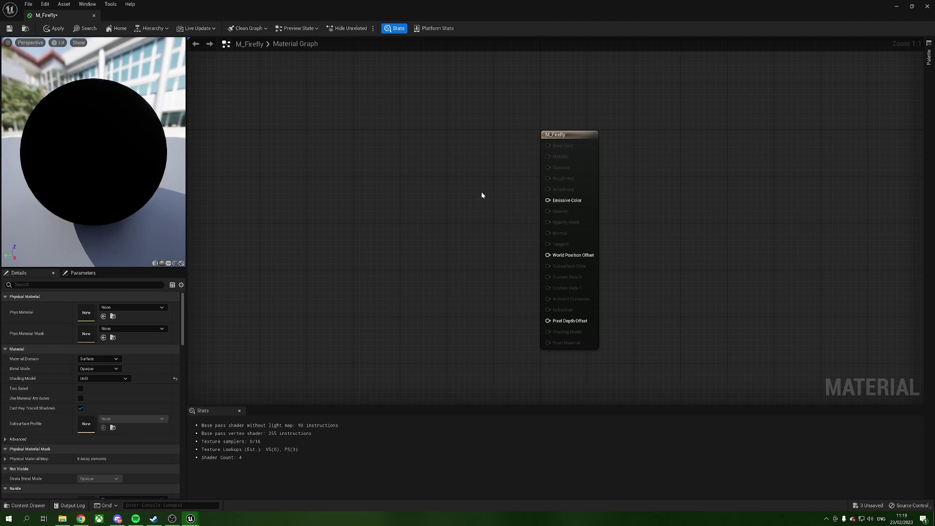
left_click(110, 368)
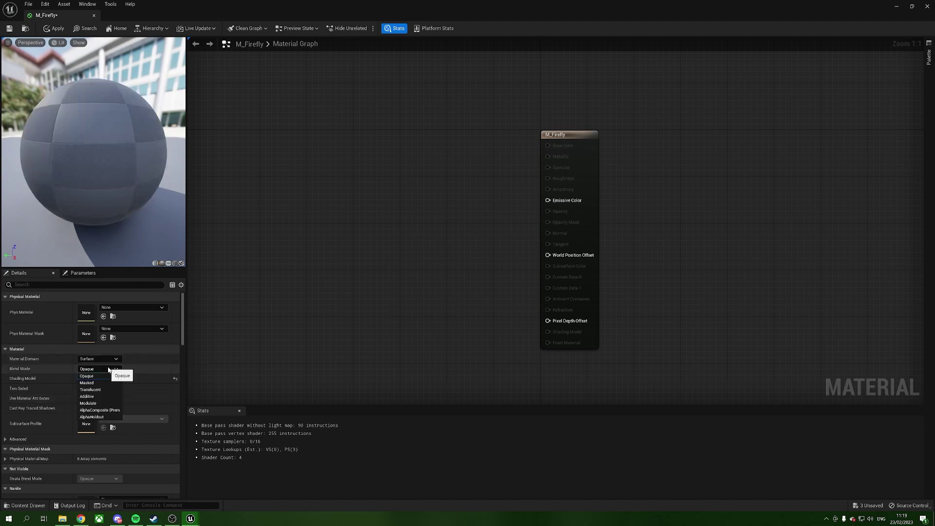
left_click(126, 392)
right_click_drag(376, 226, 418, 255)
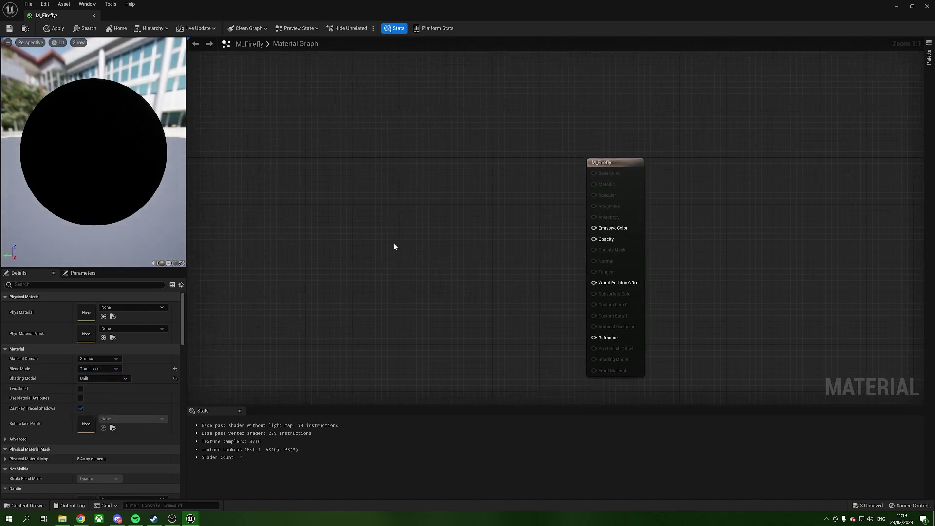
right_click(410, 204)
type("particle")
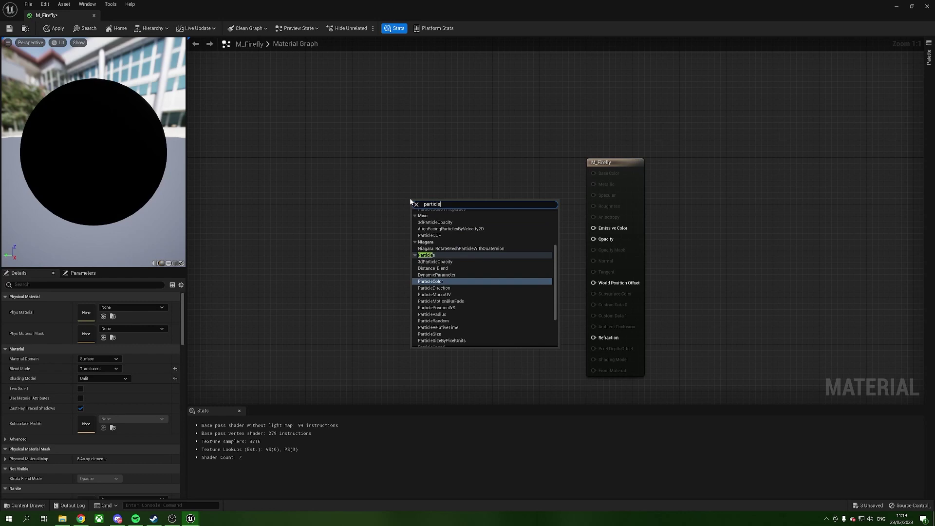
- Add a Particle Color node feeding RGB into Emissive Color, previewed on a flat plane
key("Return")
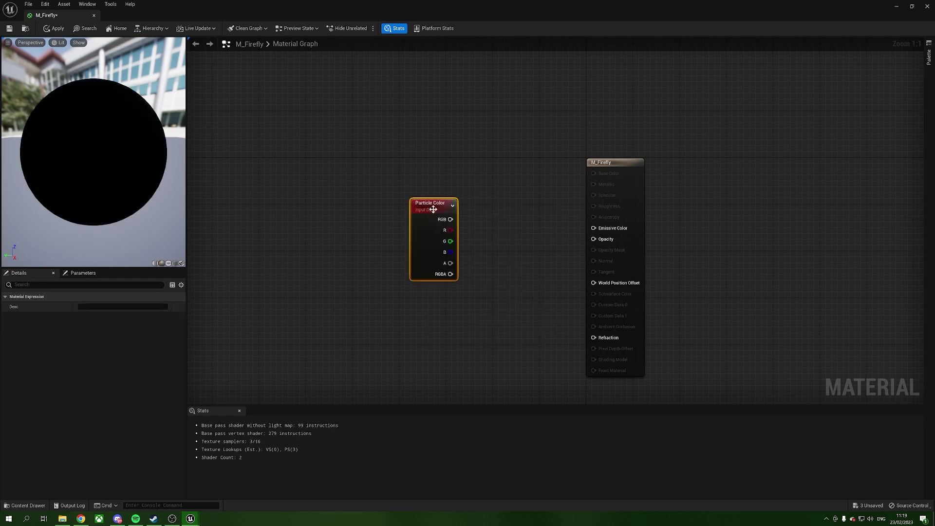
left_click_drag(433, 209, 363, 180)
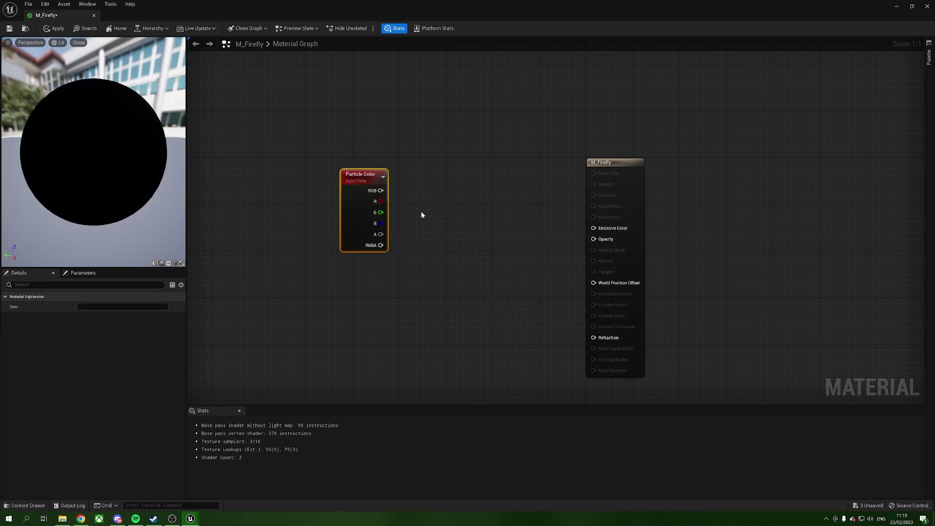
left_click_drag(380, 190, 612, 232)
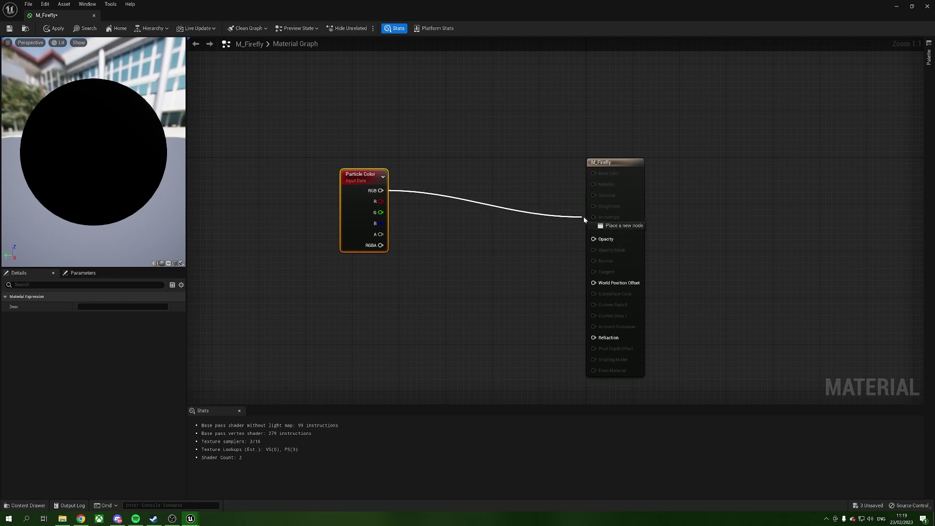
left_click(169, 263)
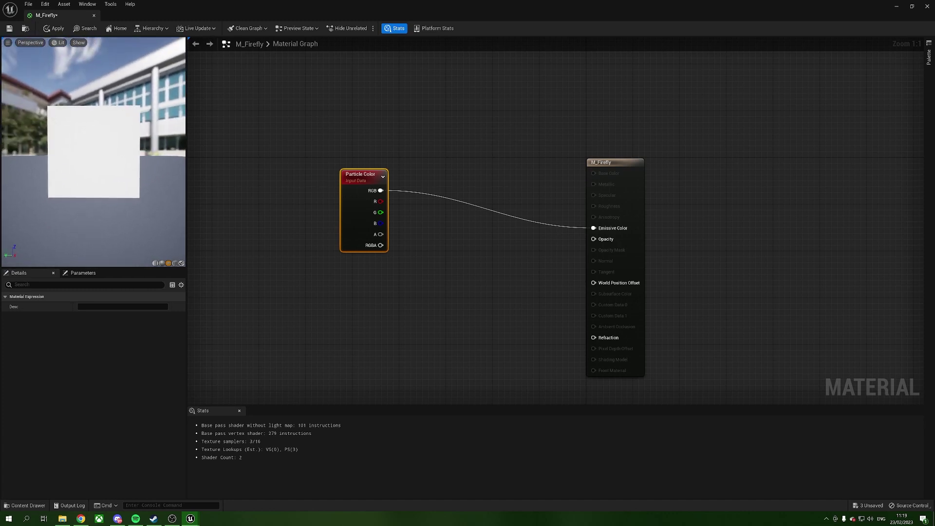
left_click_drag(362, 224, 336, 206)
left_click(324, 287)
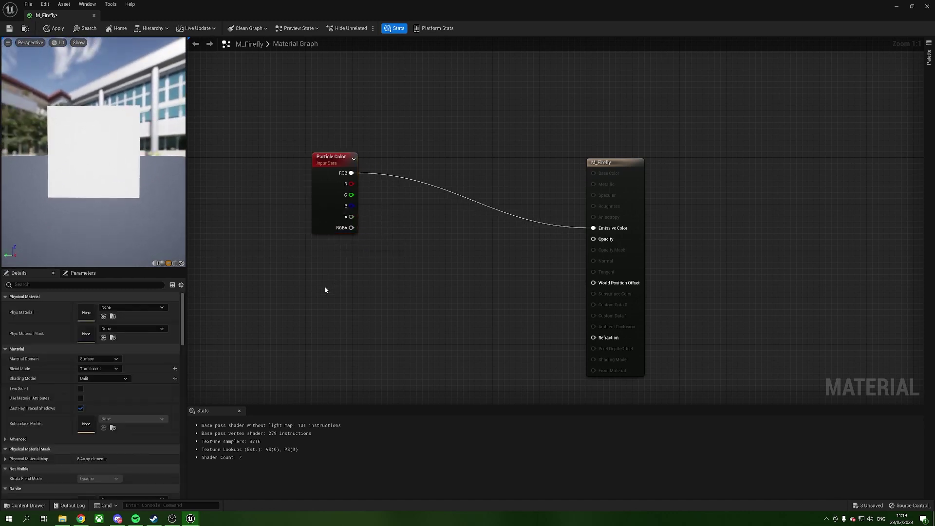
right_click(316, 294)
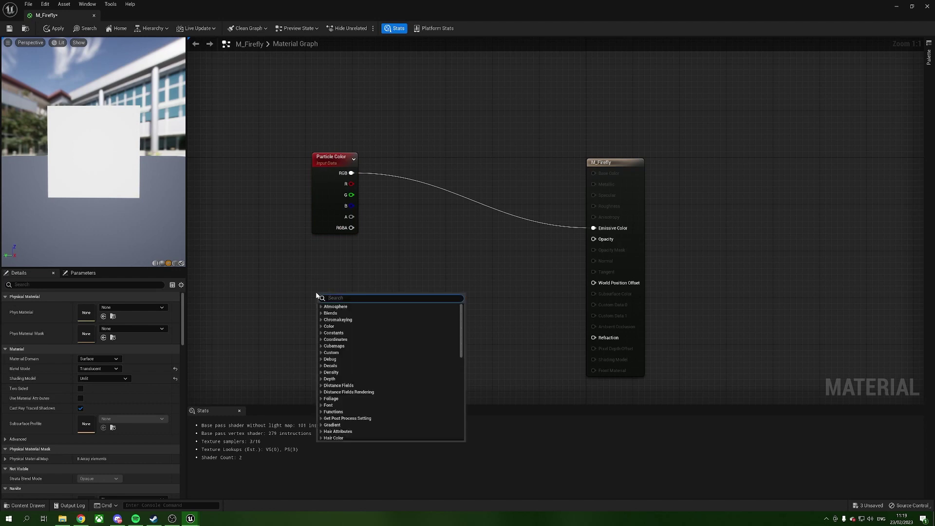
type("radialgr")
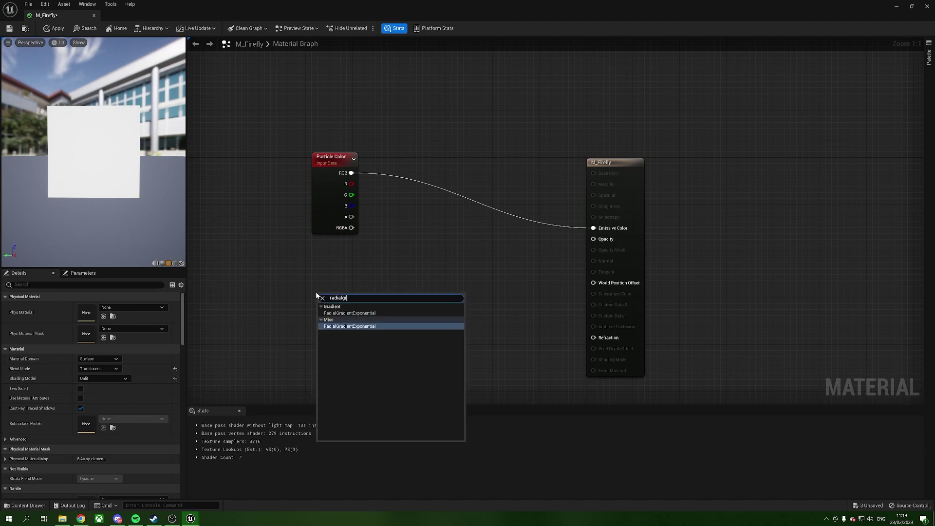
- Add a RadialGradientExponential node below Particle Color and briefly preview it alone
key("Return")
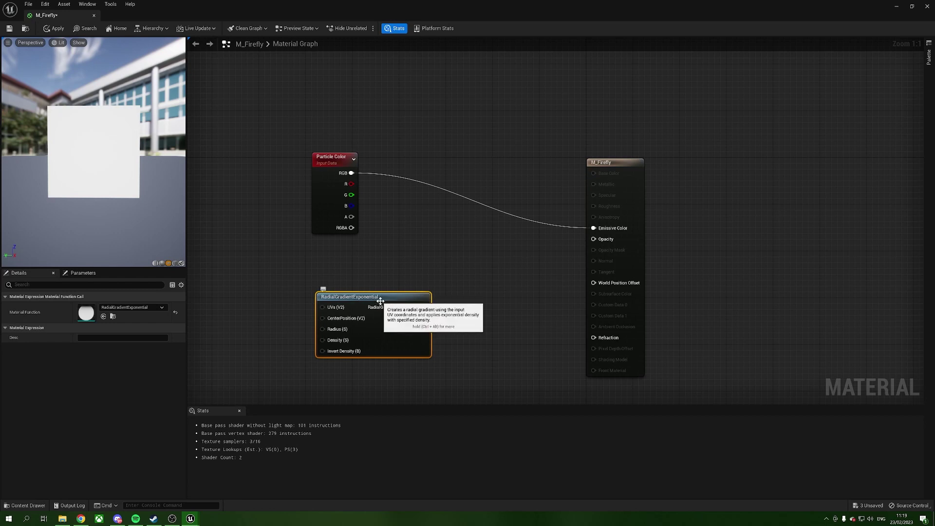
left_click_drag(372, 297, 333, 265)
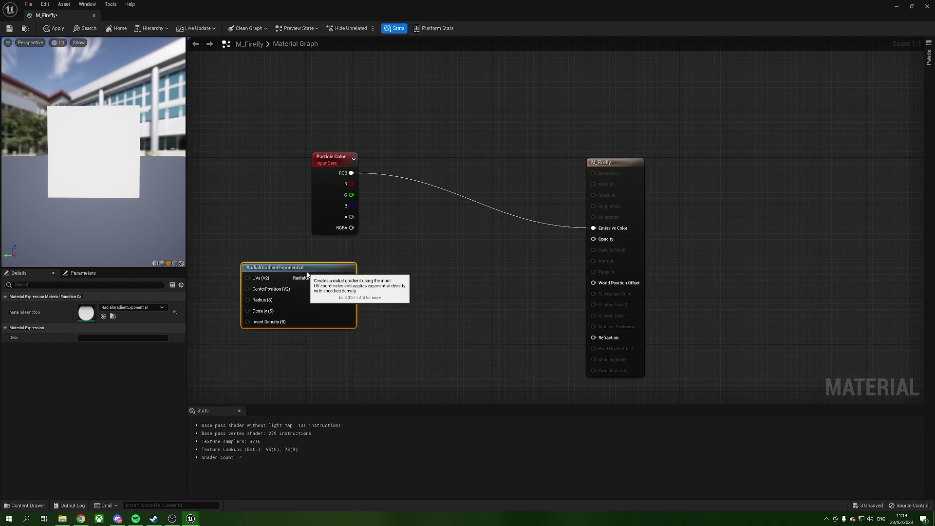
right_click(332, 265)
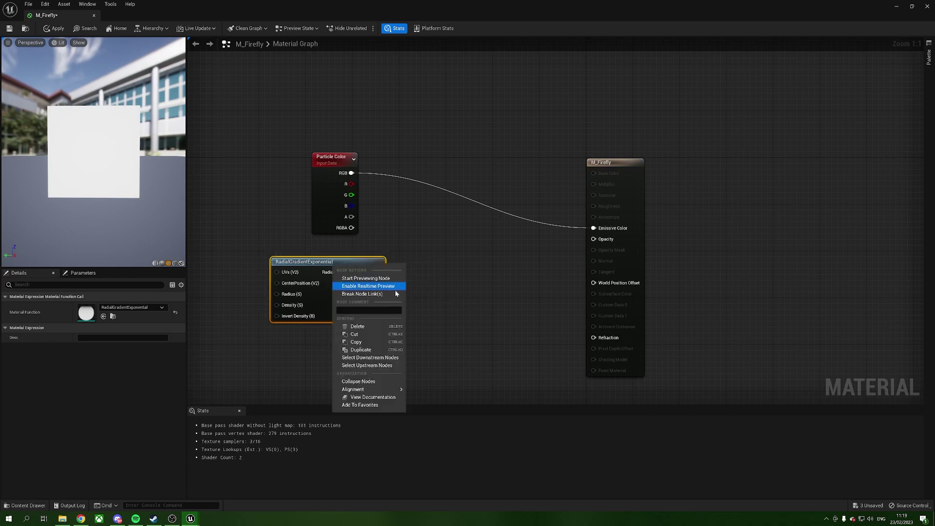
left_click(392, 279)
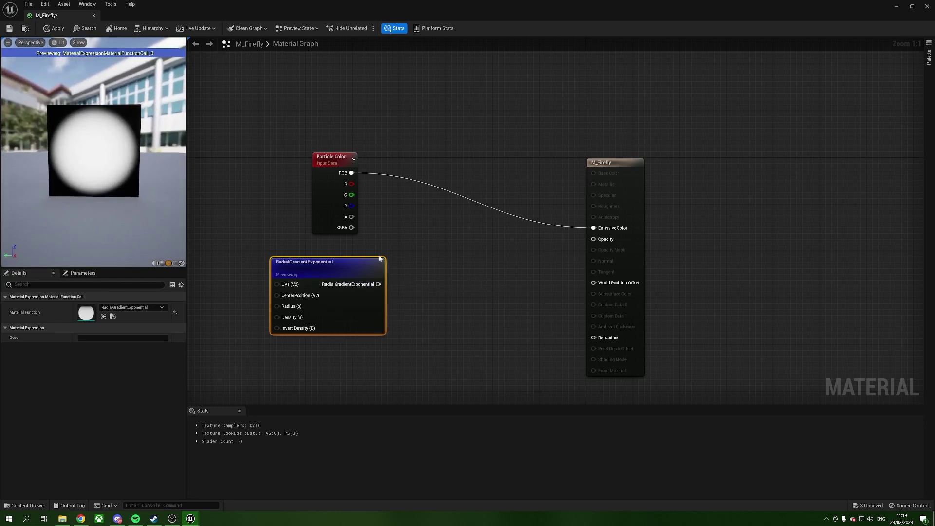
right_click(330, 267)
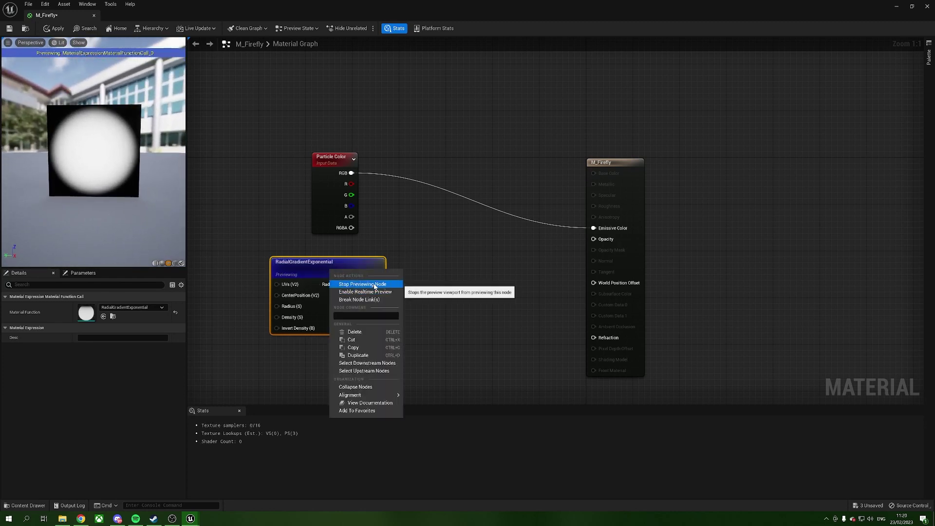
left_click(358, 282)
left_click_drag(339, 262, 312, 265)
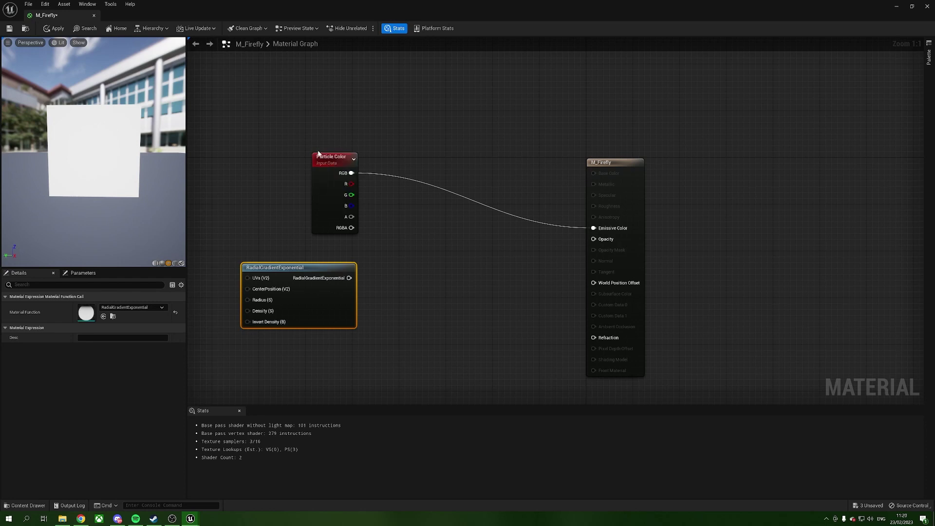
left_click_drag(244, 140, 391, 252)
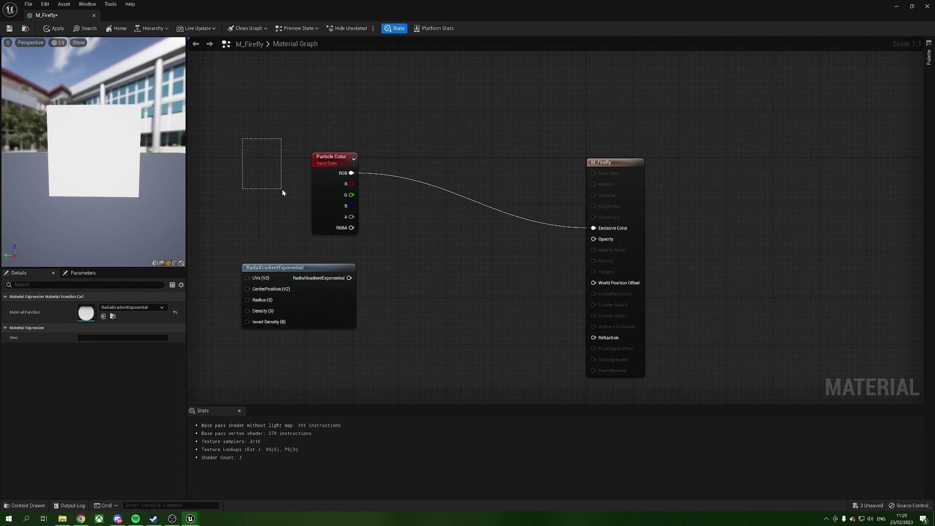
- Multiply Particle Color alpha by the radial gradient and drive Opacity with the result
left_click(396, 255)
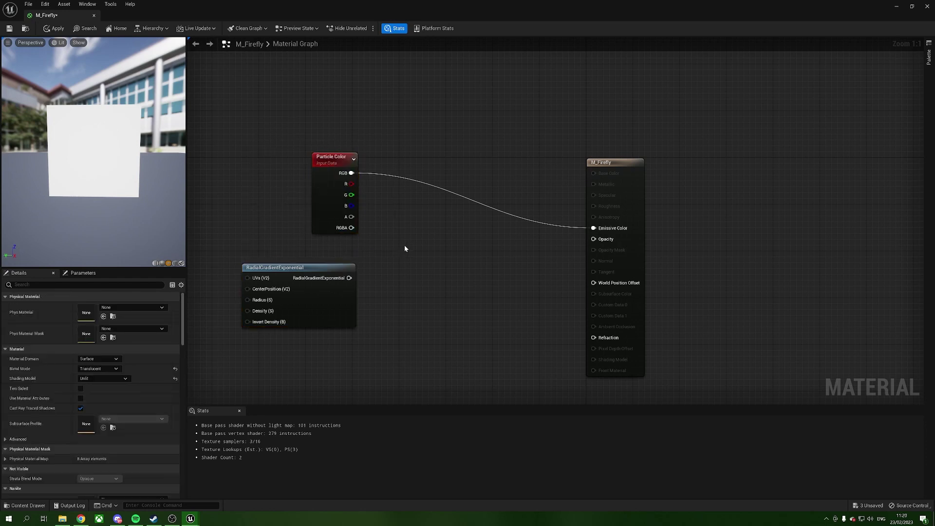
left_click(408, 240)
left_click_drag(431, 244, 446, 244)
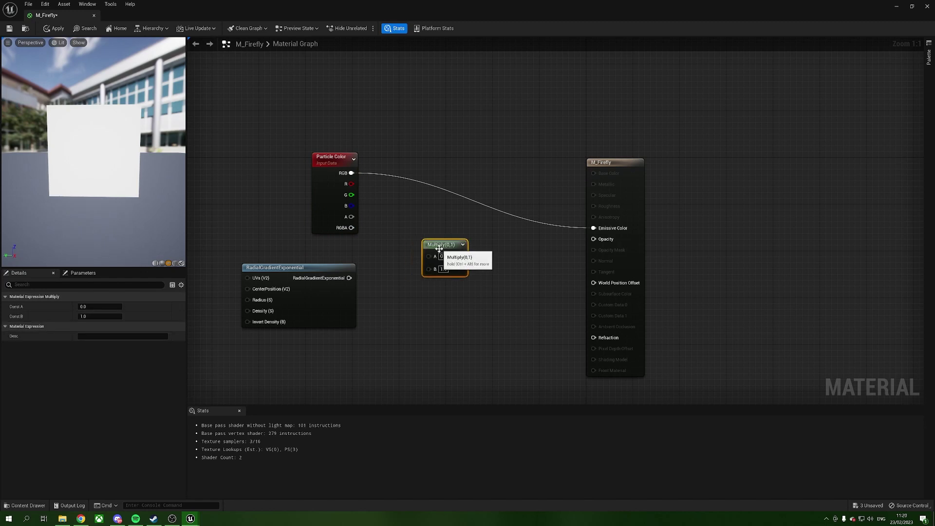
left_click_drag(351, 217, 429, 257)
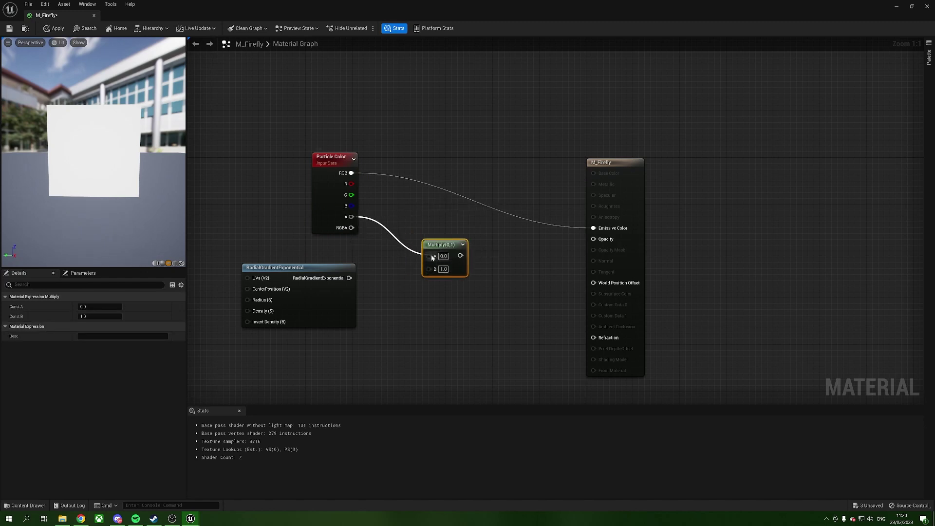
left_click_drag(349, 278, 429, 266)
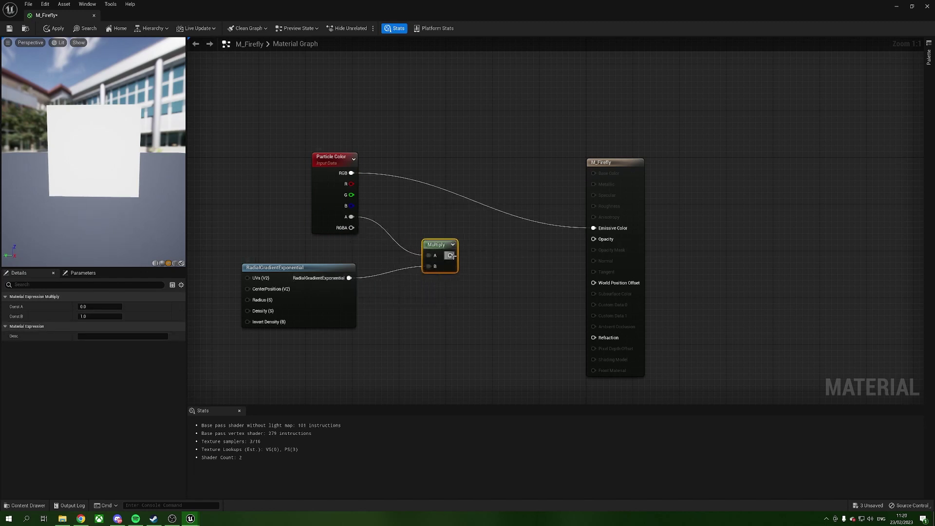
left_click_drag(449, 255, 593, 239)
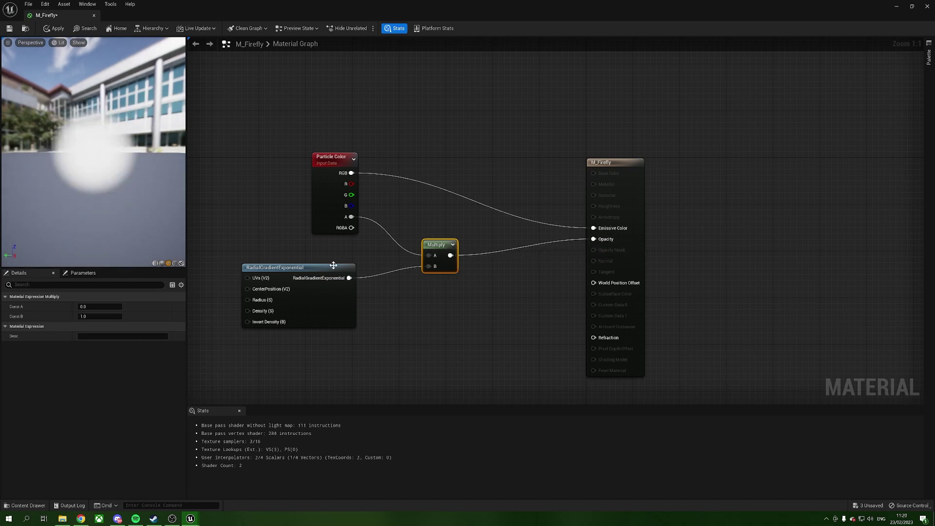
- Tidy the gradient node beside the Multiply and pan to free graph space below
left_click_drag(334, 265, 356, 259)
mouse_move(95, 183)
left_mouse_down()
mouse_move(95, 161)
mouse_move(116, 146)
left_mouse_up()
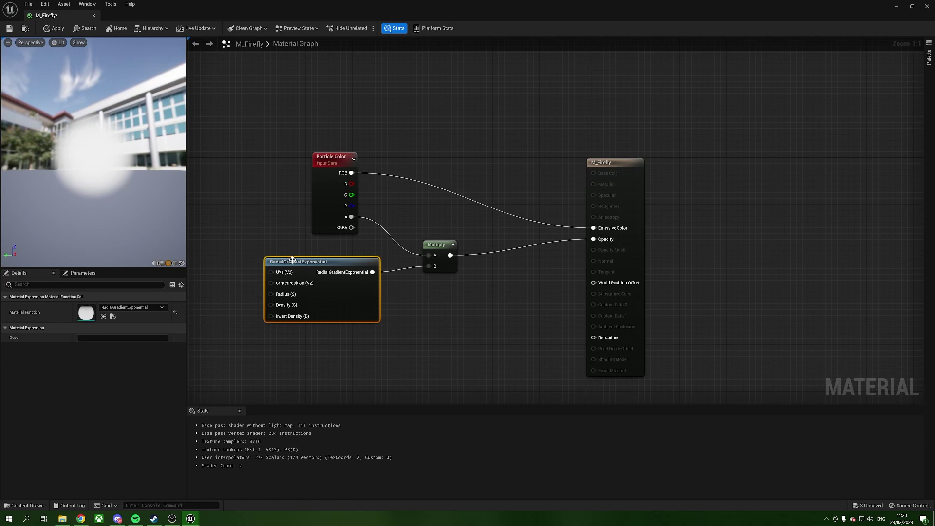
left_click_drag(331, 266, 331, 260)
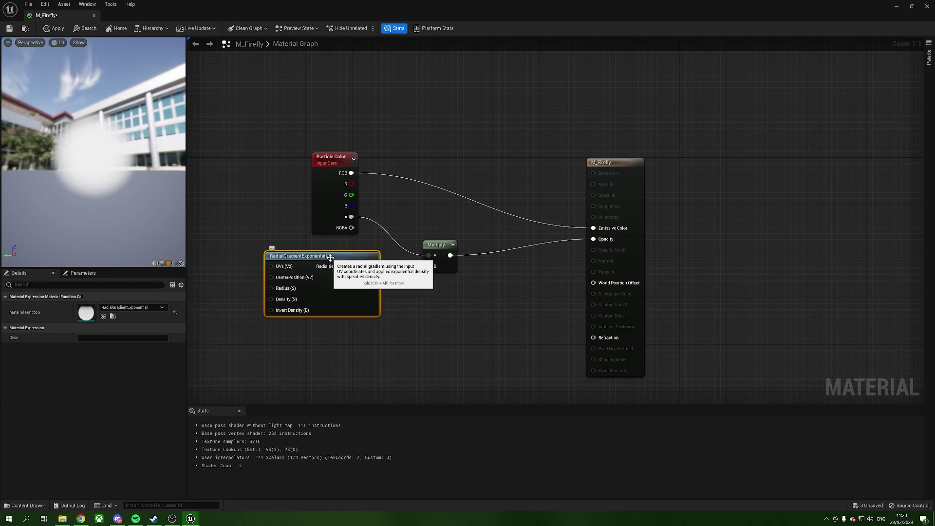
mouse_move(289, 315)
right_mouse_down()
mouse_move(484, 285)
mouse_move(454, 285)
right_mouse_up()
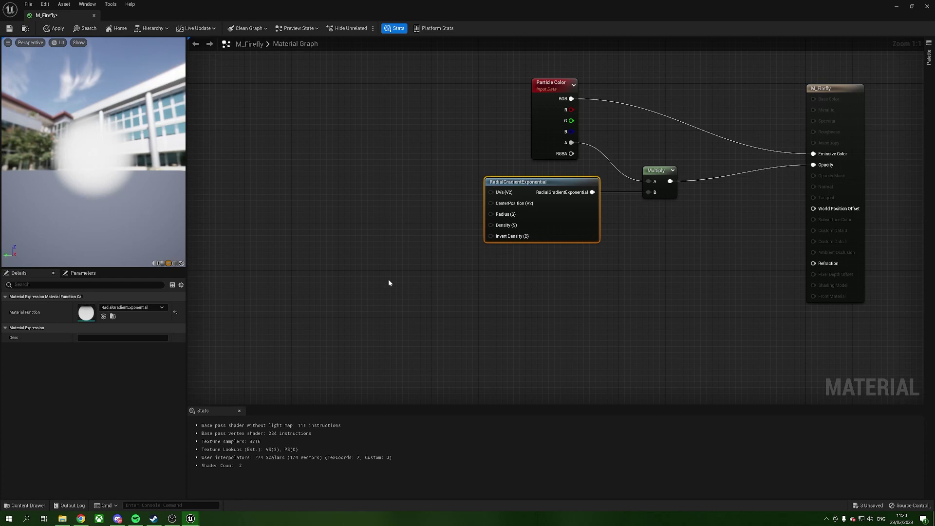
right_click(325, 298)
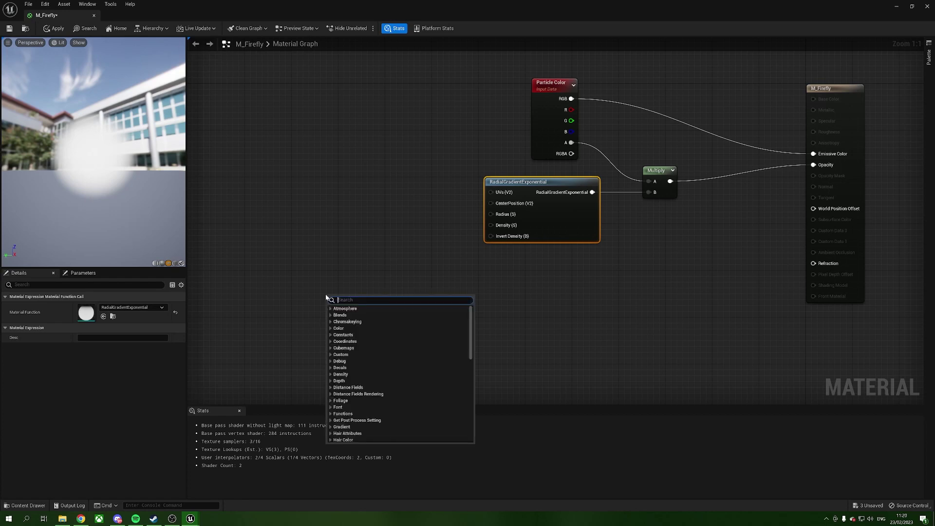
type("world")
- Add an Absolute World Position node feeding a new Mask (R G) node
key("Return")
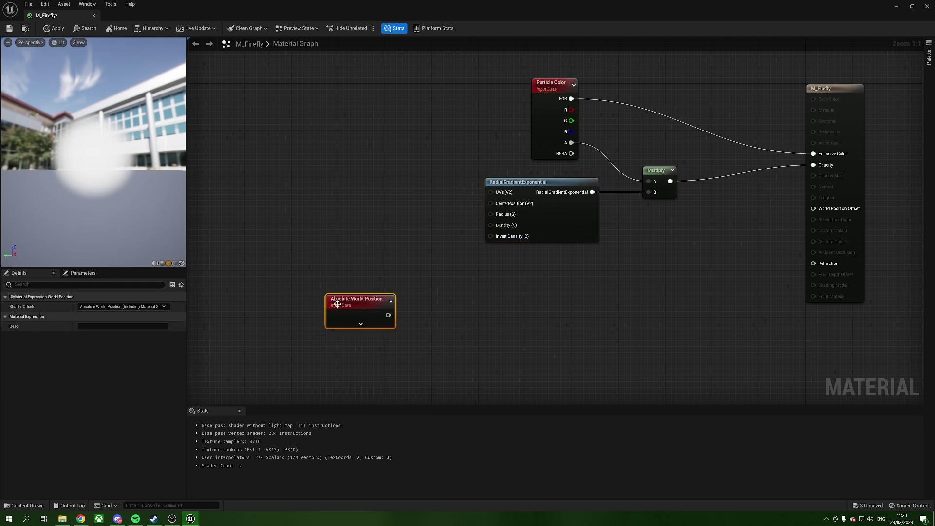
left_click_drag(337, 304, 250, 286)
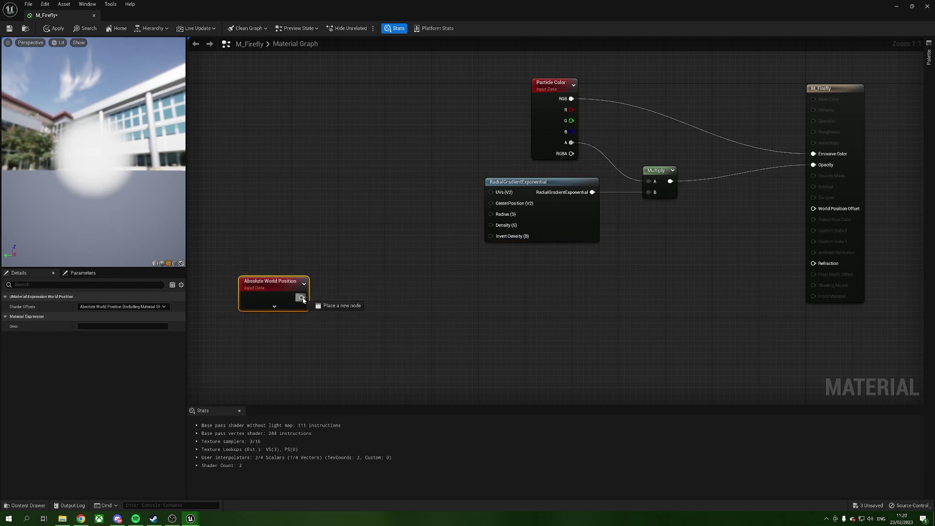
left_click_drag(350, 307, 350, 307)
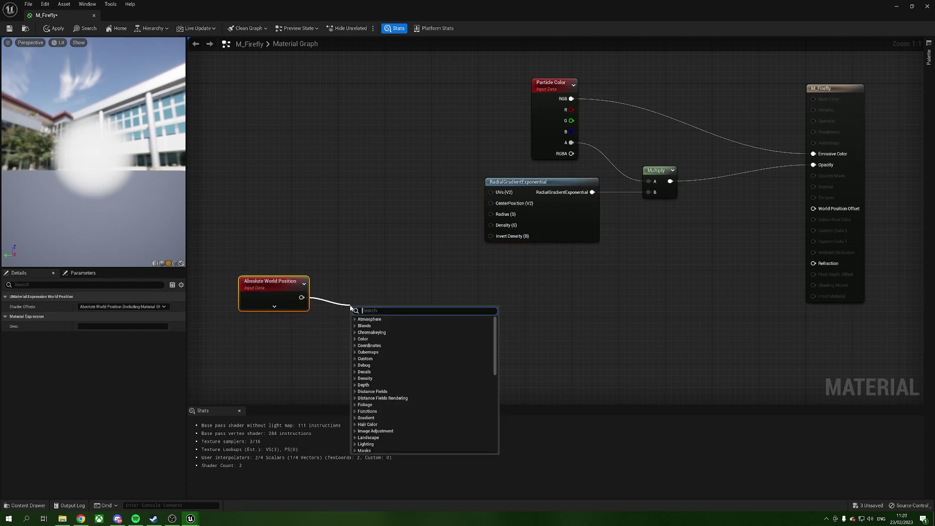
type("mask")
key("Return")
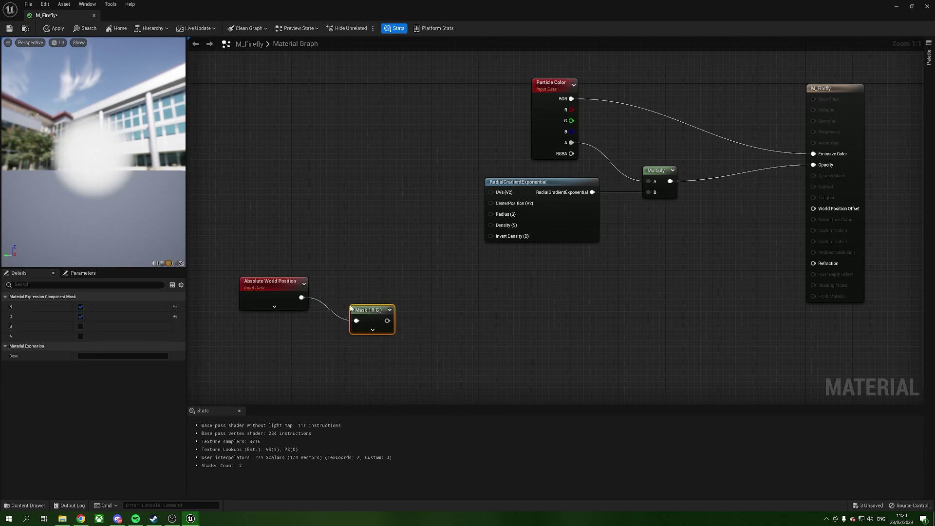
left_click_drag(364, 310, 330, 287)
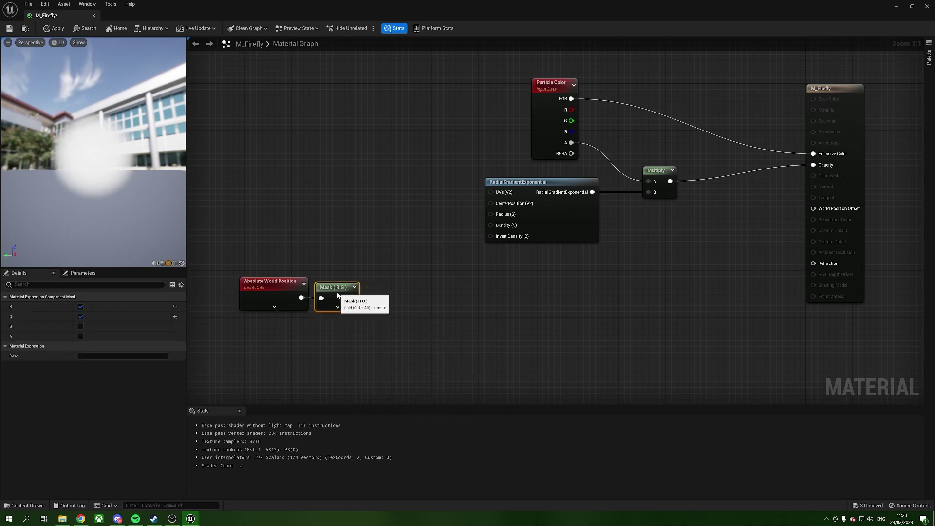
mouse_move(372, 319)
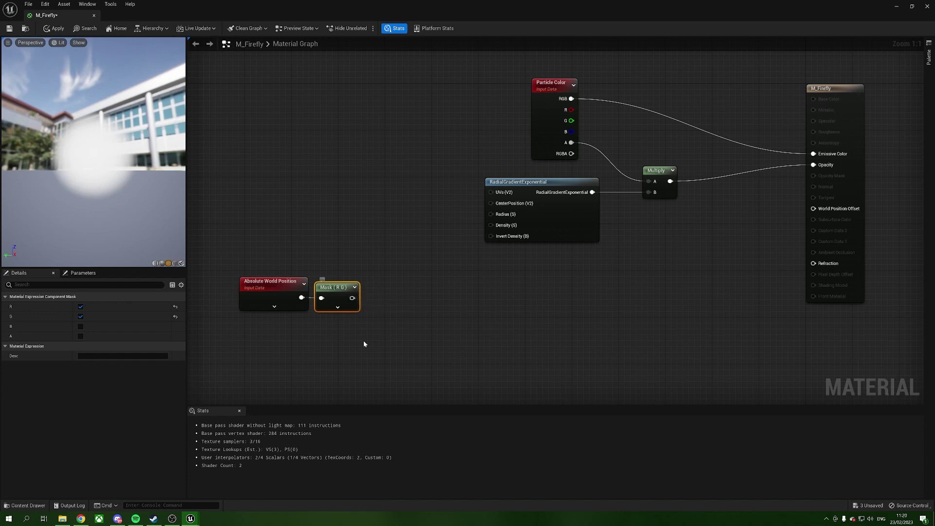
- Preview the Mask (R G) output as a green plane, then return to the final material
right_click(338, 288)
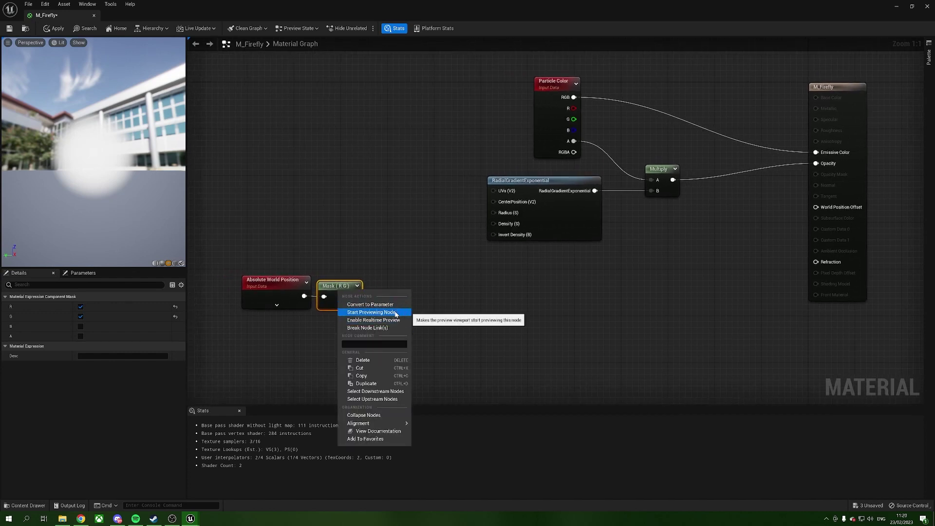
left_click(373, 312)
left_click_drag(110, 183, 131, 186)
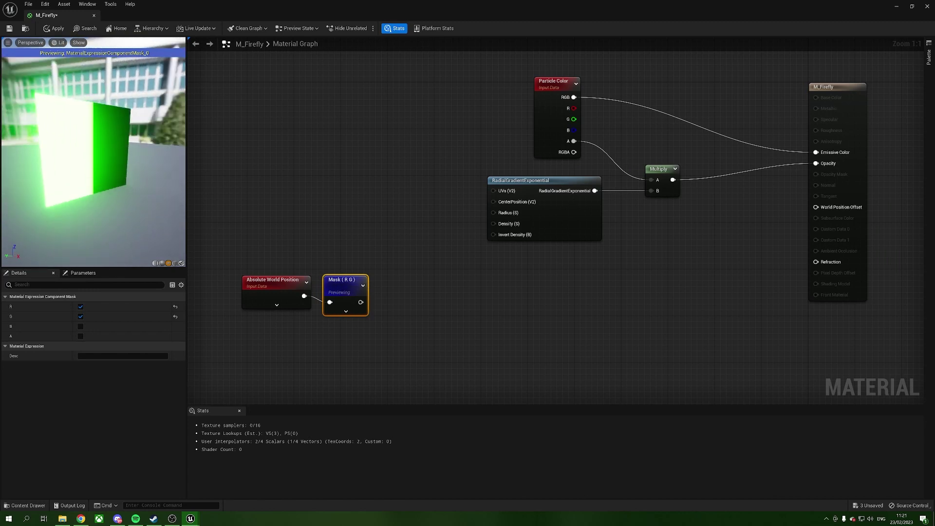
right_click(337, 276)
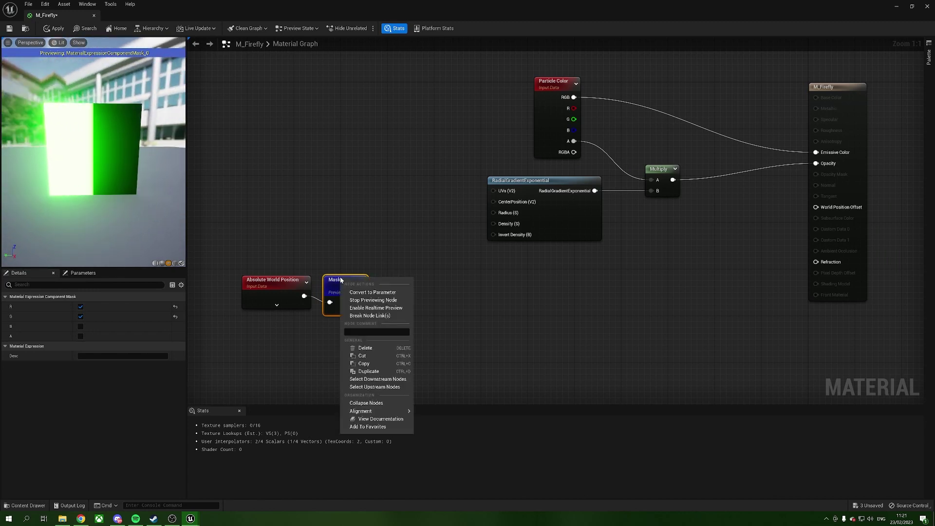
left_click(365, 298)
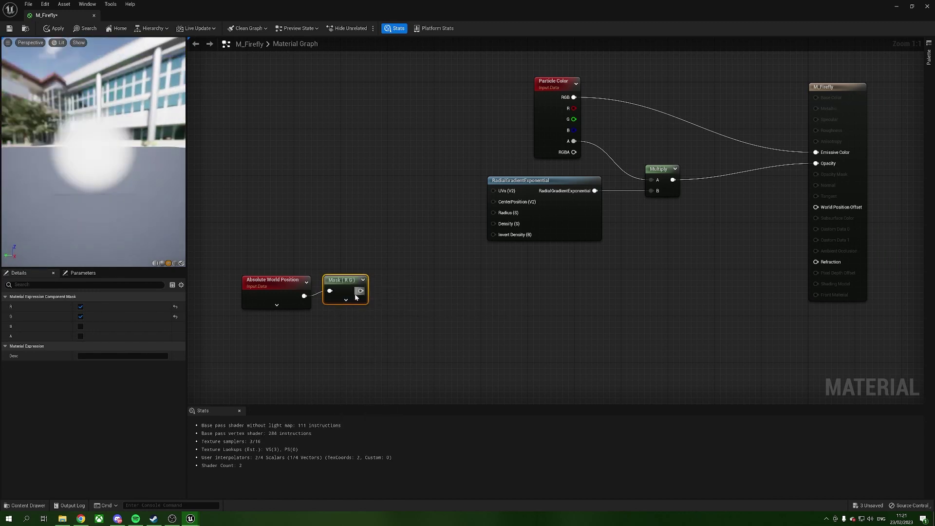
left_click(396, 305)
- Wire the mask output into a Divide node with Const B set to 150
left_click_drag(360, 290, 394, 302)
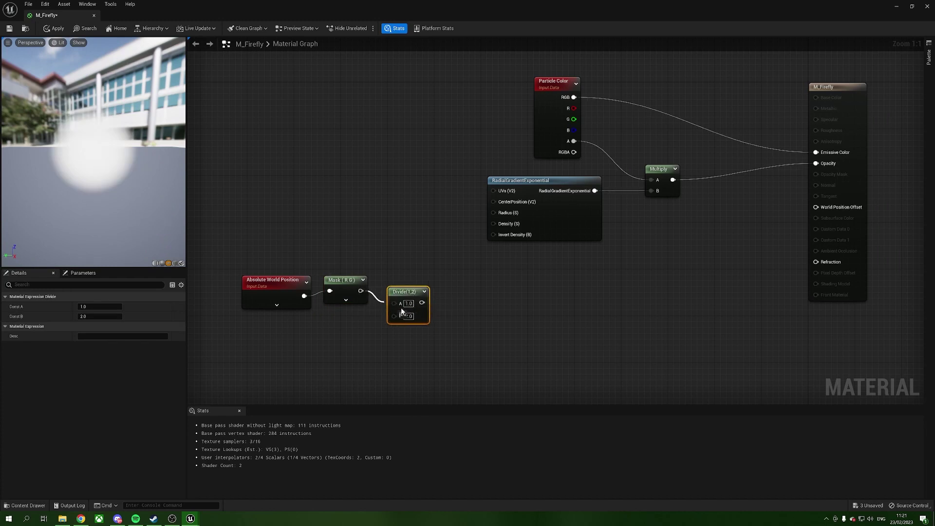
left_click_drag(343, 287, 344, 292)
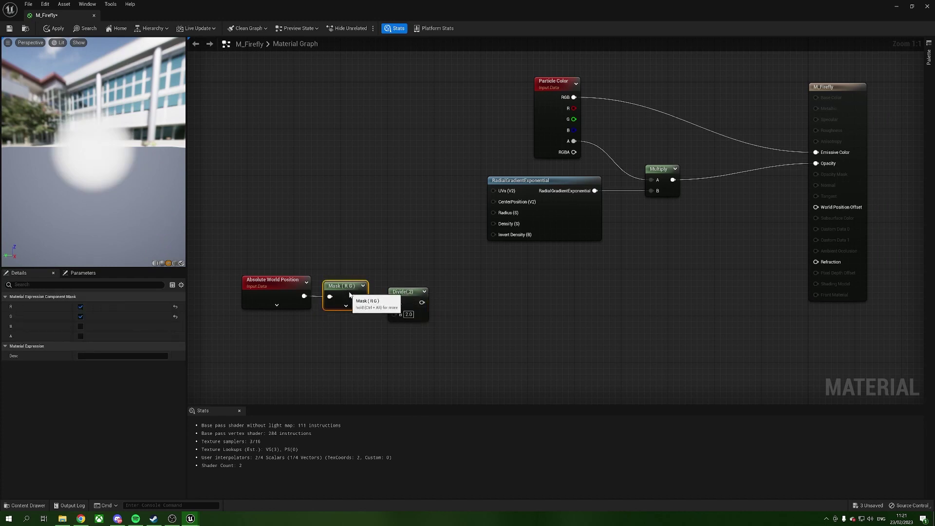
left_click(401, 318)
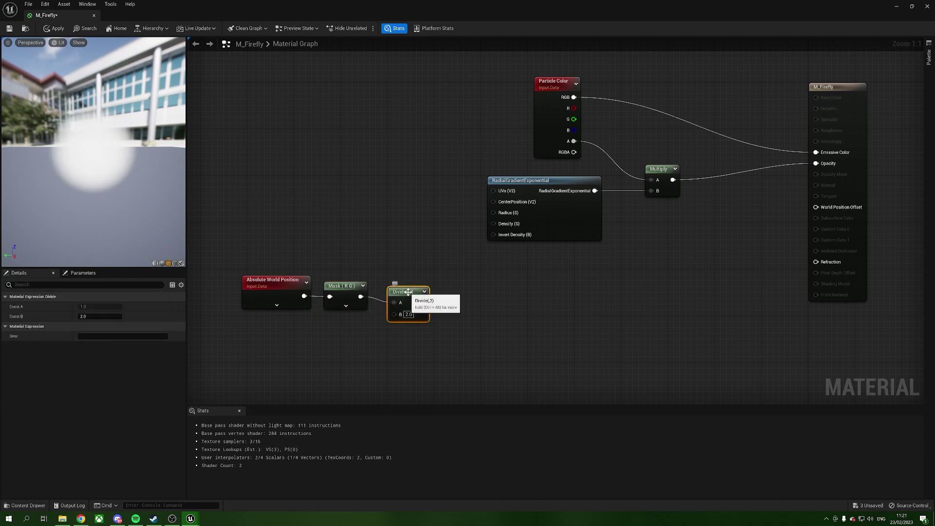
type("150")
key("Return")
left_click(457, 327)
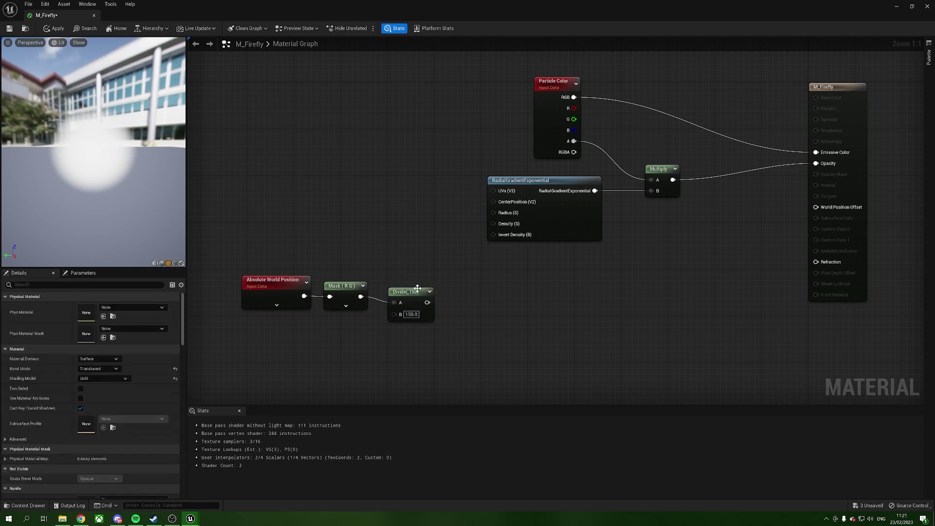
left_click_drag(417, 286, 405, 282)
left_click(440, 308)
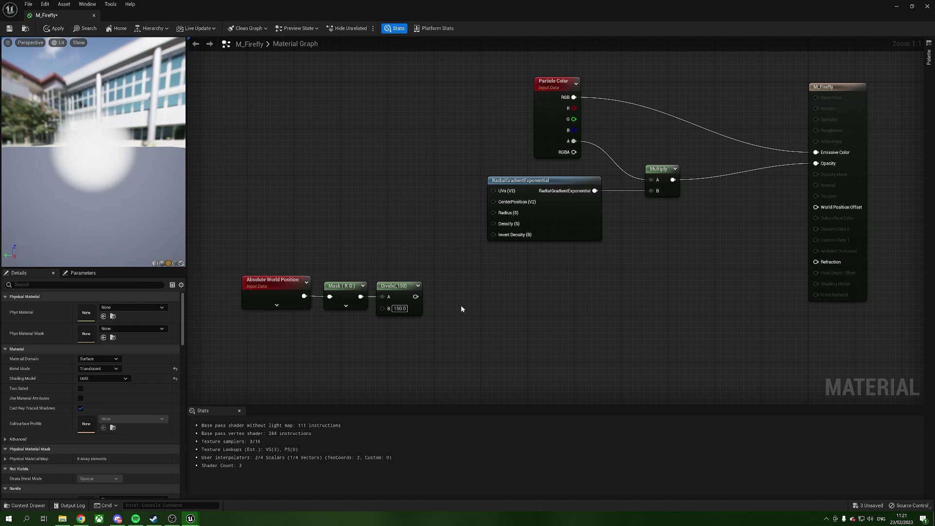
left_click(461, 305)
- Feed the divided coordinates into a Panner with Speed X and Y of 0.1
mouse_move(414, 298)
left_mouse_down()
mouse_move(470, 309)
mouse_move(478, 285)
left_mouse_up()
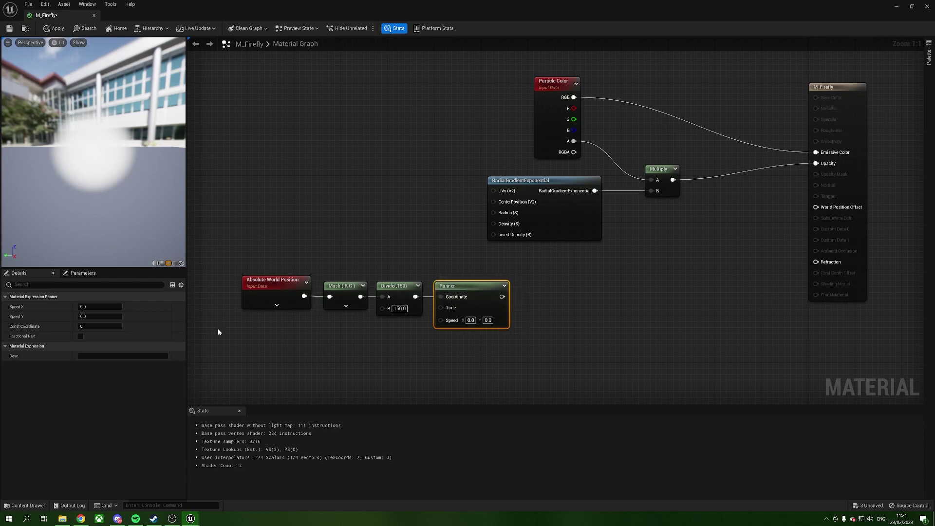
left_click(102, 308)
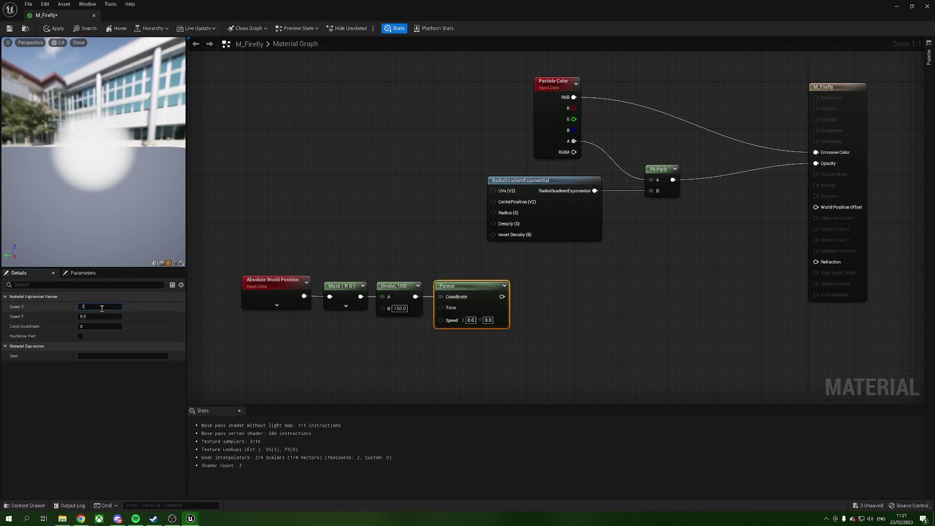
type(".10.1")
key("Return")
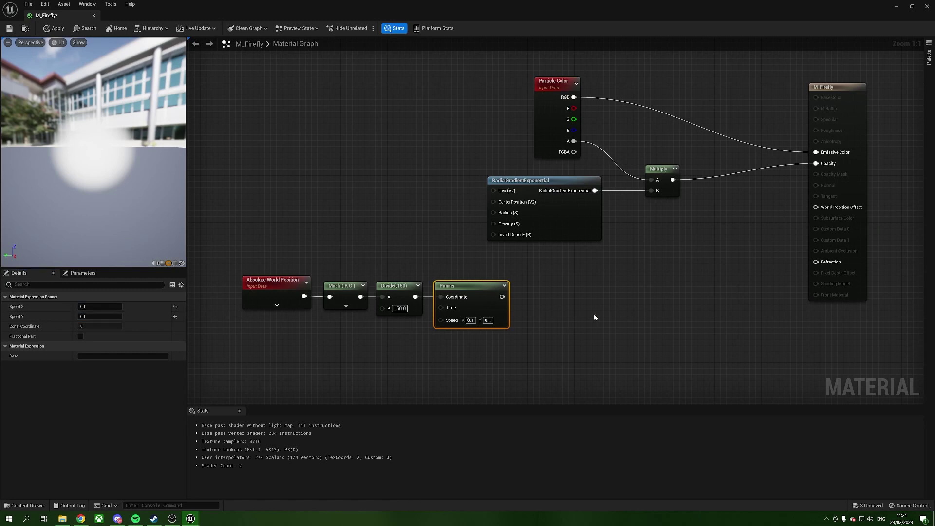
left_click(595, 320)
mouse_move(537, 8)
left_mouse_down()
mouse_move(543, 97)
mouse_move(589, 66)
left_mouse_up()
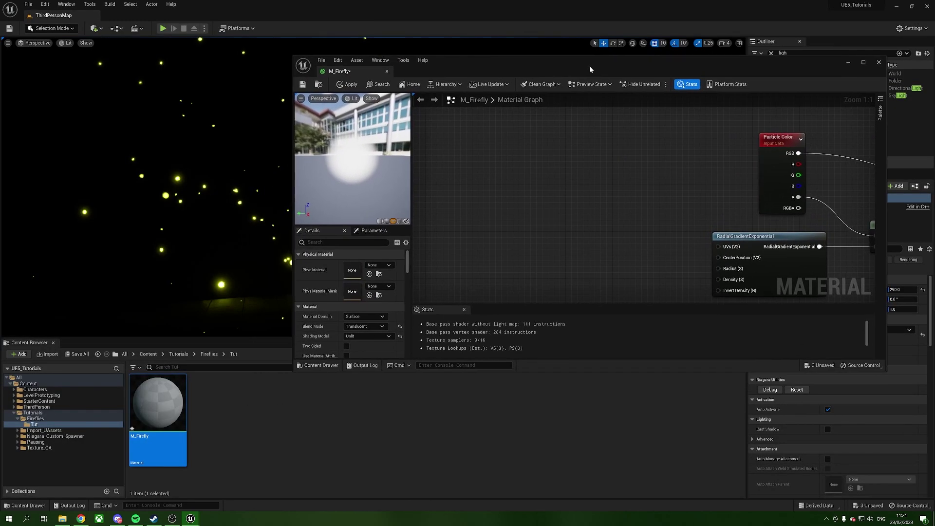
- Bring the T_SimpleCloud texture from the Fireflies folder into the graph as a Texture Sample
left_click(209, 354)
mouse_move(341, 409)
left_mouse_down()
mouse_move(639, 257)
mouse_move(621, 224)
left_mouse_up()
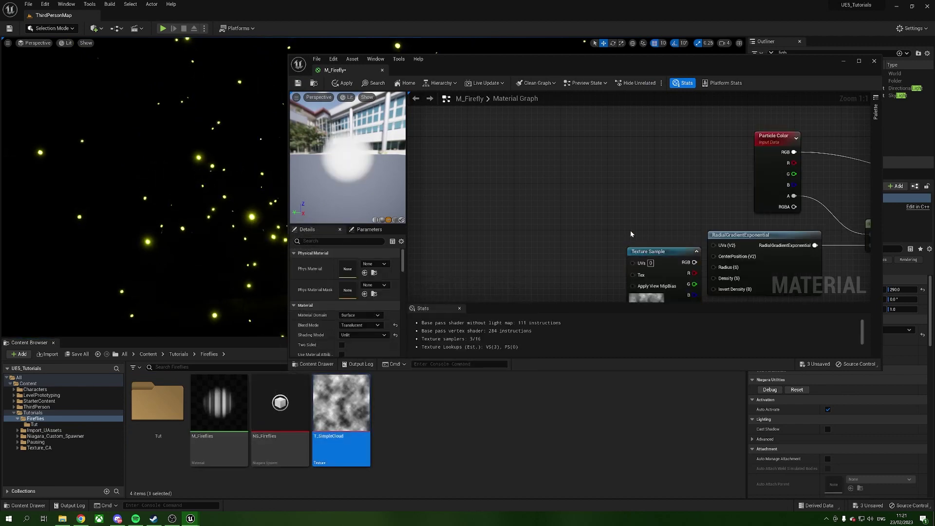
double_click(646, 55)
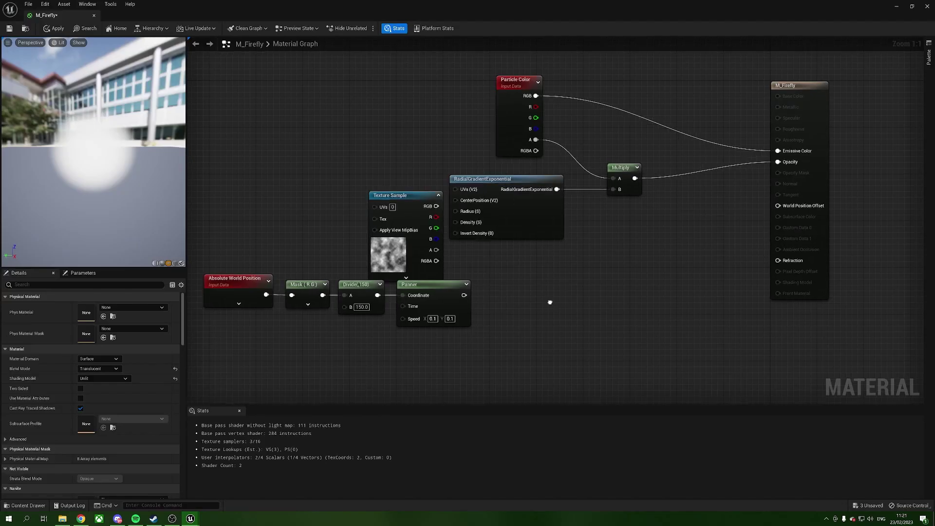
left_click_drag(385, 237, 505, 326)
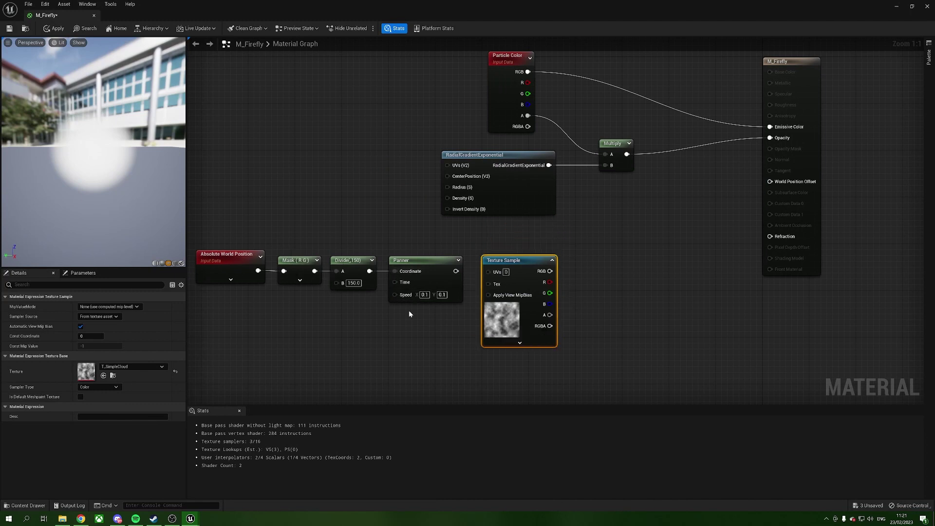
- Feed the Panner output into the Texture Sample's UVs
left_click_drag(456, 271, 491, 241)
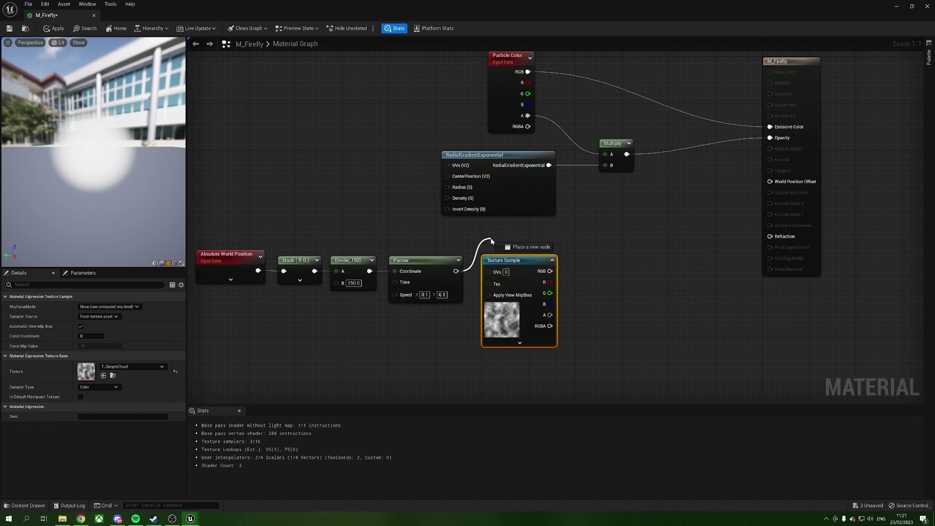
left_click_drag(494, 274, 516, 261)
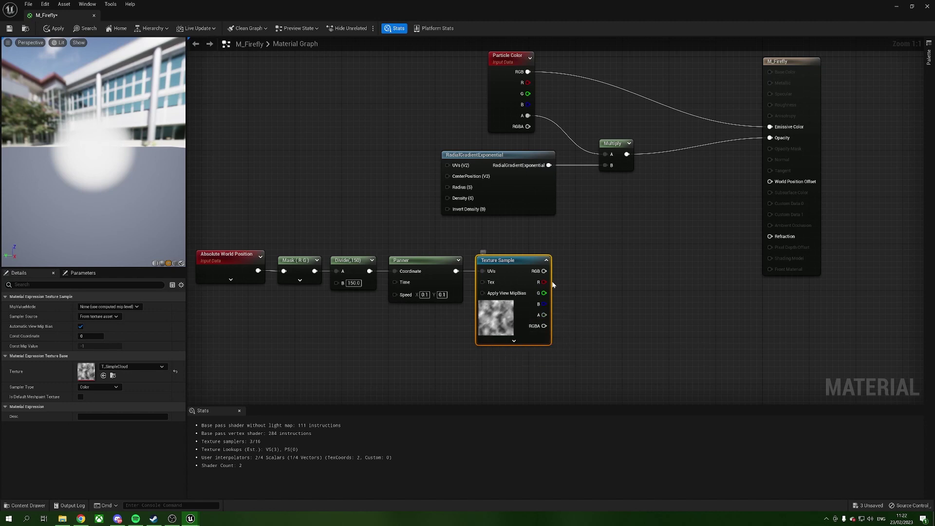
right_click_drag(529, 322, 499, 310)
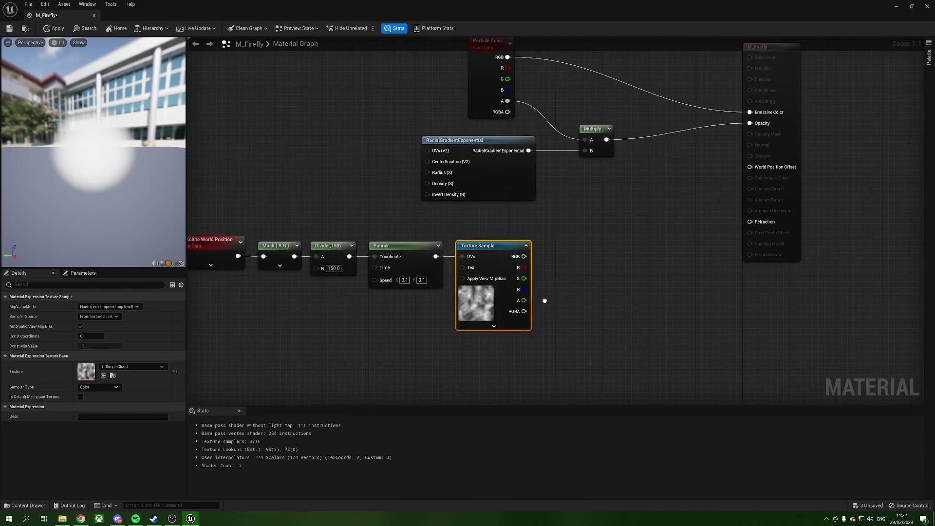
right_click_drag(499, 311, 507, 305)
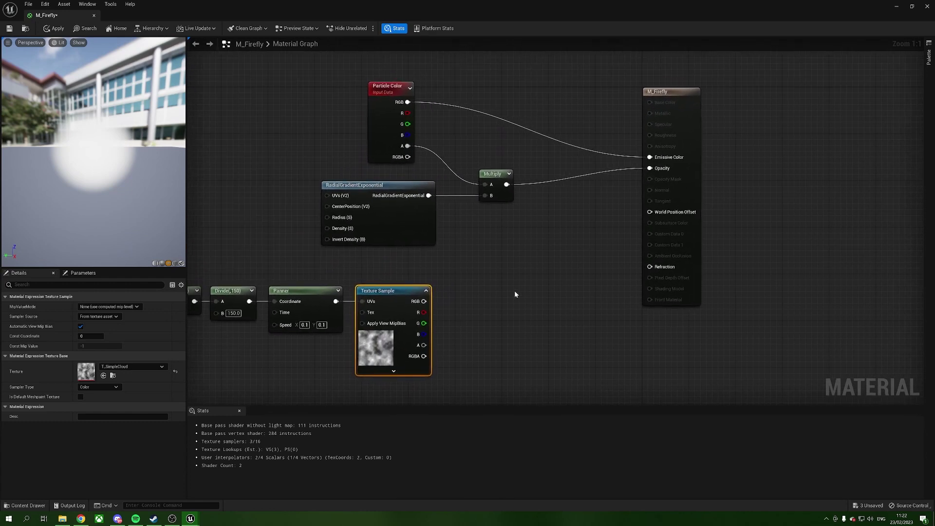
left_click(515, 290)
- Multiply the opacity chain by the cloud texture RGB through a second Multiply into Opacity
left_click(541, 220)
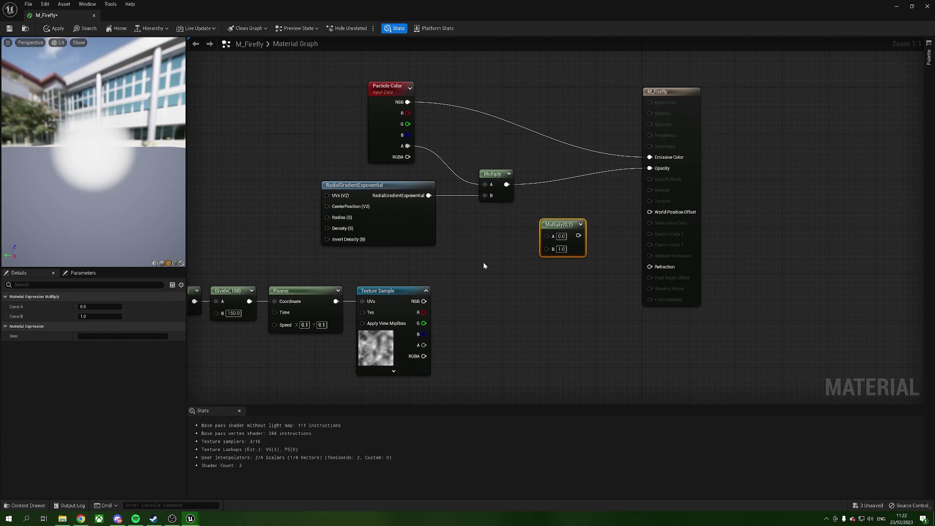
mouse_move(506, 184)
left_mouse_down()
mouse_move(549, 236)
mouse_move(422, 302)
left_mouse_up()
left_click_drag(569, 234, 650, 168)
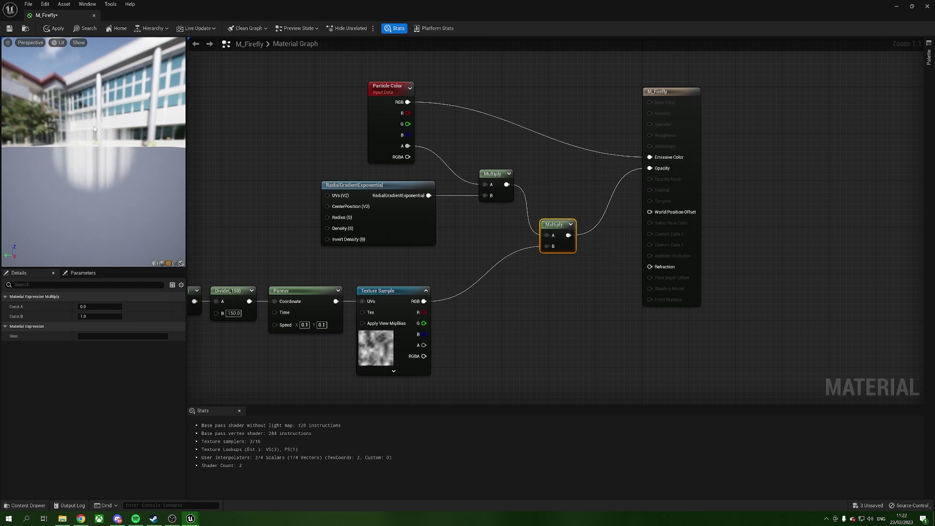
- Apply the material changes and close the material editor
mouse_move(94, 147)
left_mouse_down()
mouse_move(93, 183)
mouse_move(93, 146)
left_mouse_up()
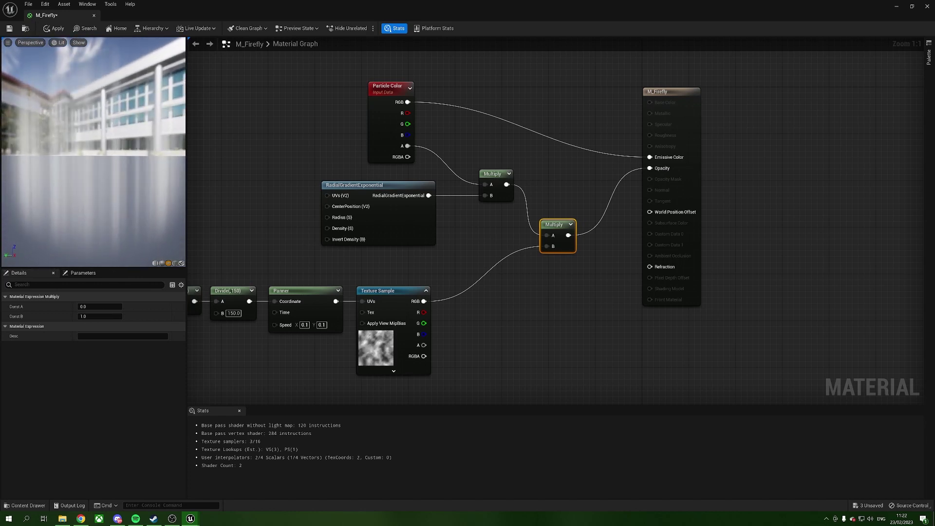
left_click_drag(89, 149, 115, 150)
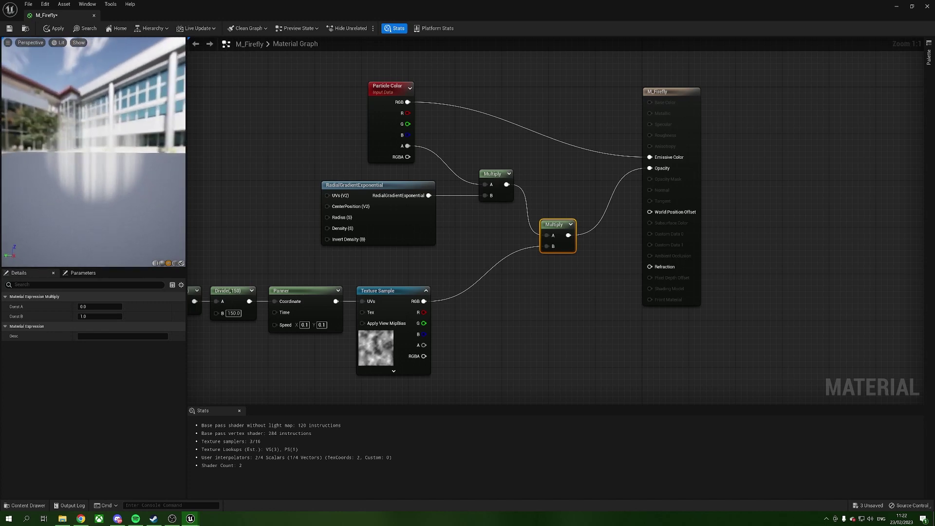
left_click(54, 28)
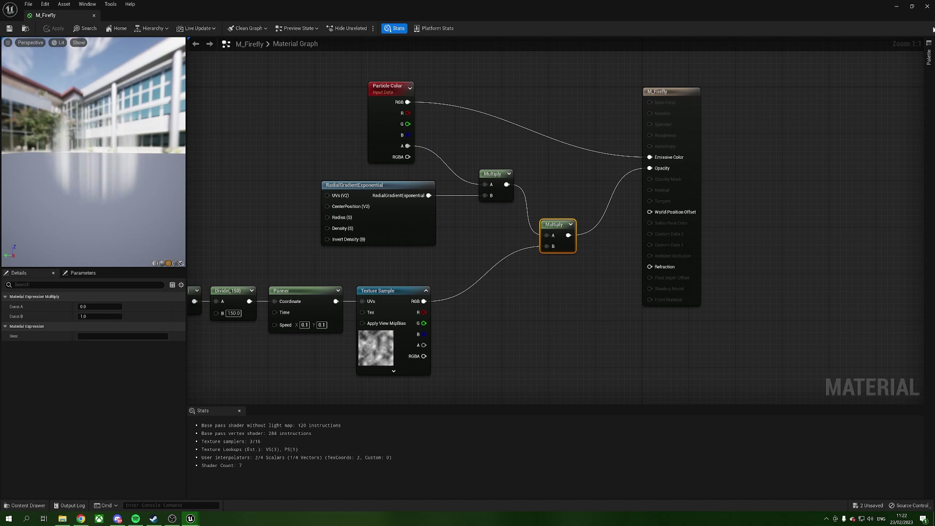
left_click(928, 7)
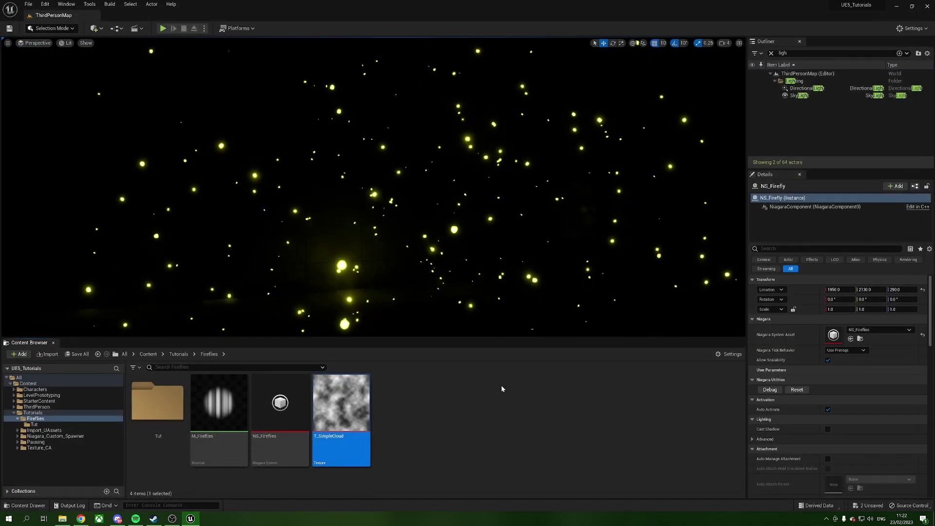
- Delete the old firefly actor from the level, leaving the Tut folder with M_Firefly
double_click(157, 402)
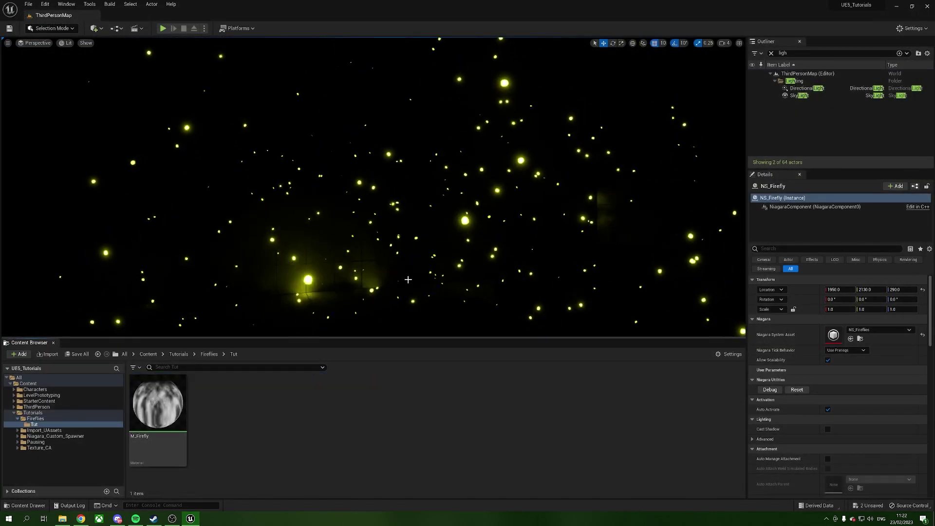
key("Delete")
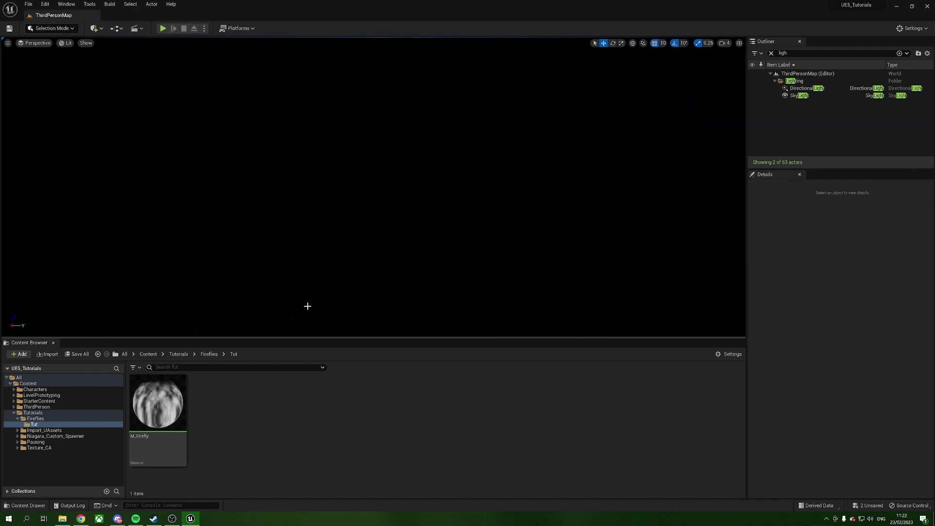
- Create a Niagara system from the Hanging Particulates template in Tut and drop it into the level
right_click(244, 413)
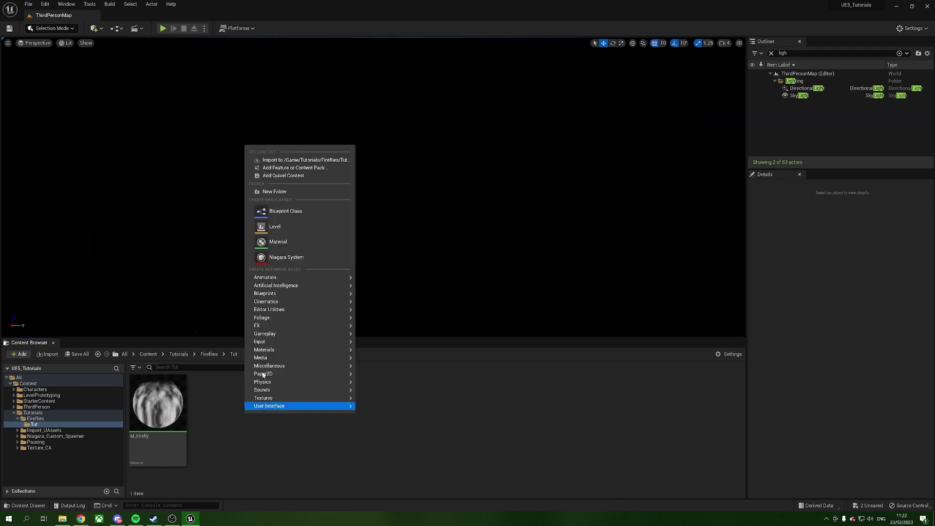
left_click(303, 255)
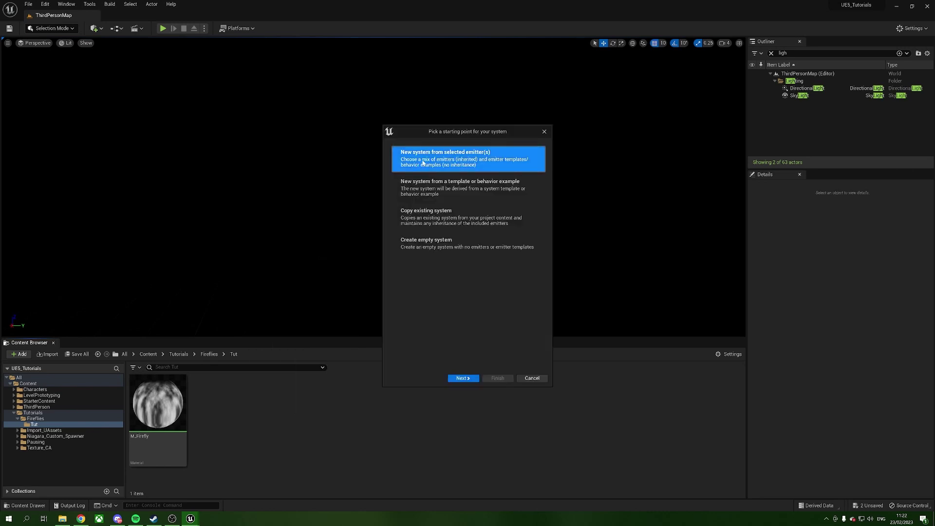
left_click(463, 378)
scroll(484, 251, "down", 2)
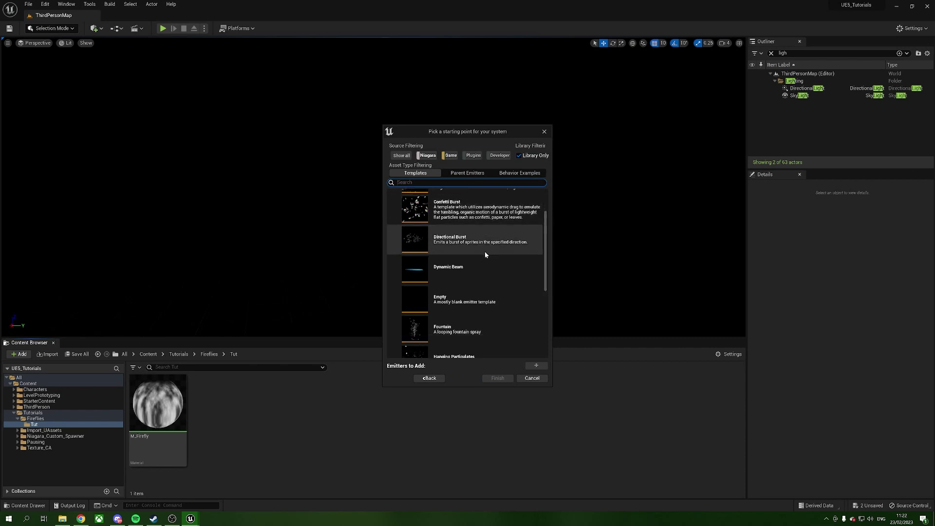
scroll(484, 251, "down", 1)
scroll(484, 252, "down", 1)
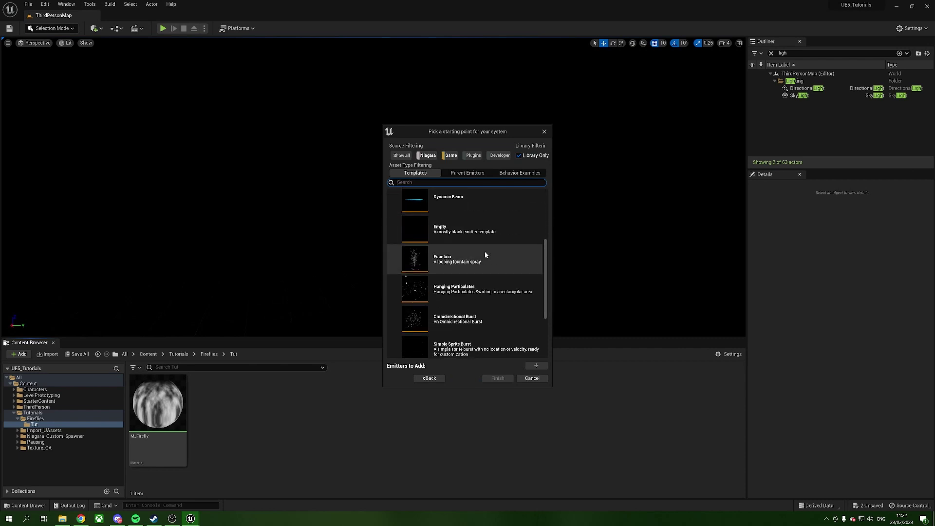
left_click(480, 294)
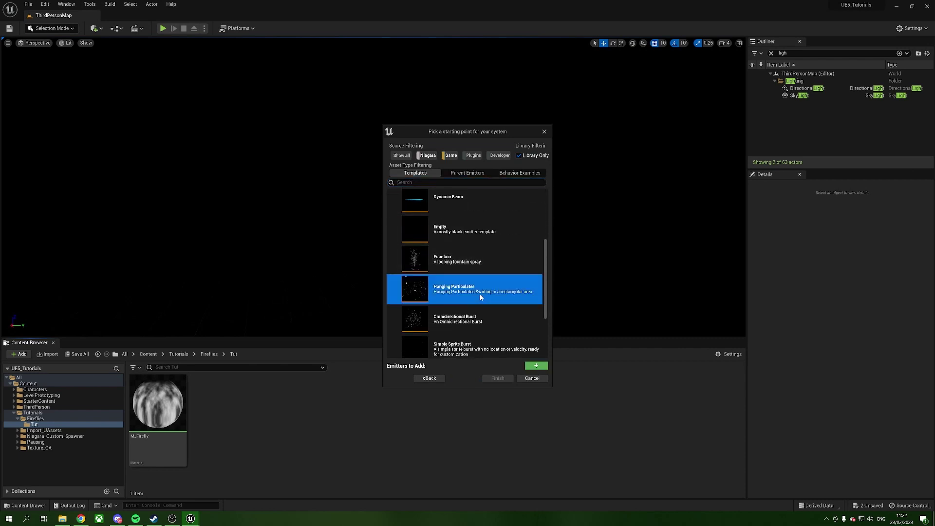
left_click(537, 365)
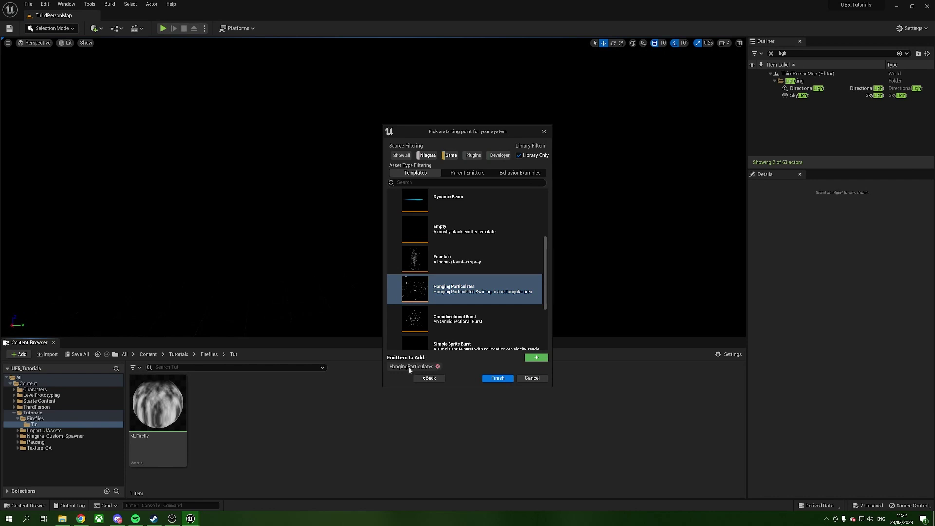
left_click(498, 379)
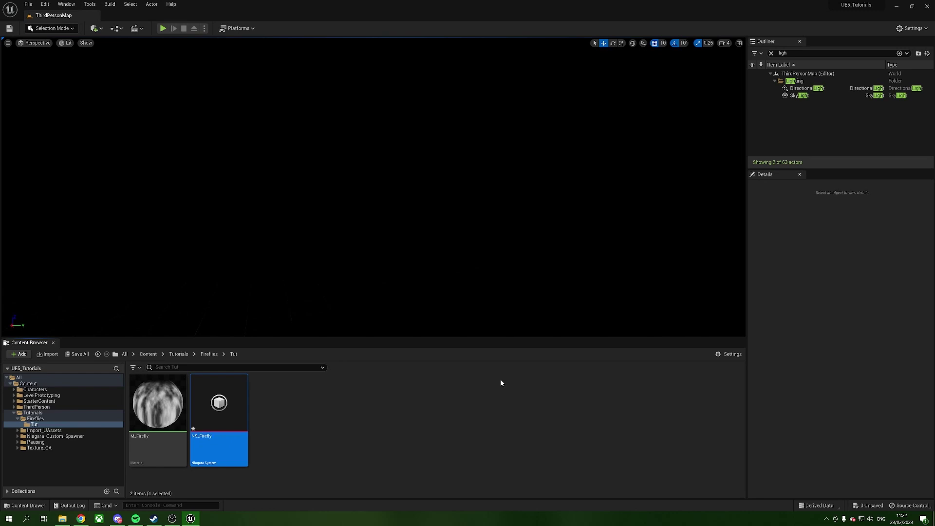
mouse_move(220, 409)
left_mouse_down()
mouse_move(415, 296)
mouse_move(409, 165)
left_mouse_up()
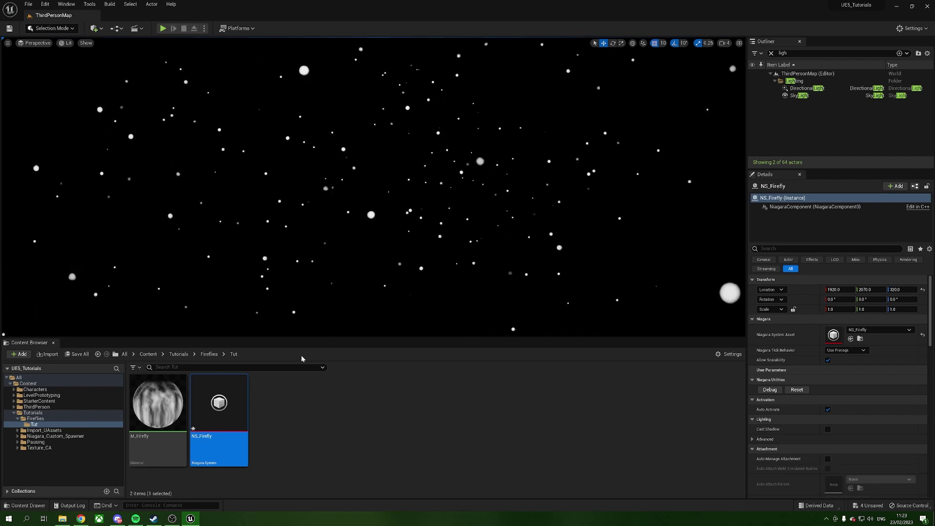
- Open NS_Firefly in the Niagara system editor
double_click(219, 405)
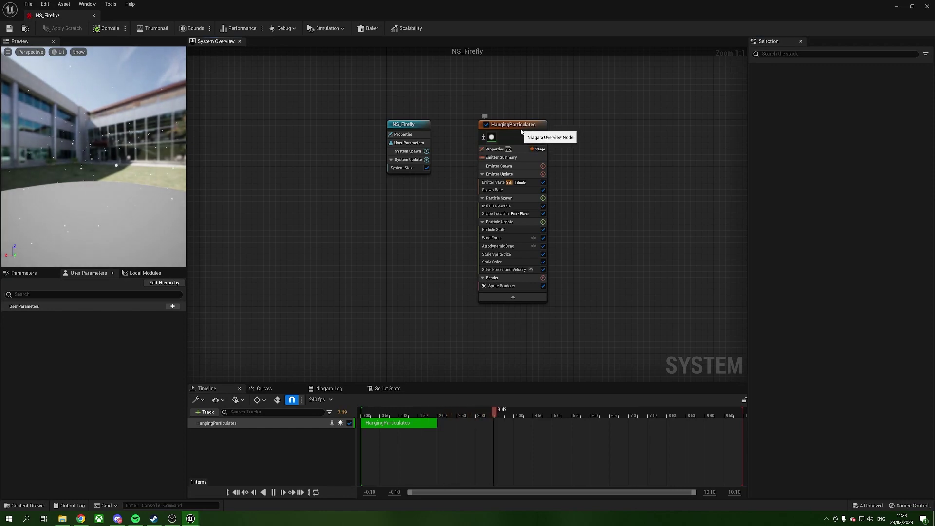
- Assign M_Firefly as the Hanging Particulates sprite renderer material
left_click_drag(521, 132, 486, 132)
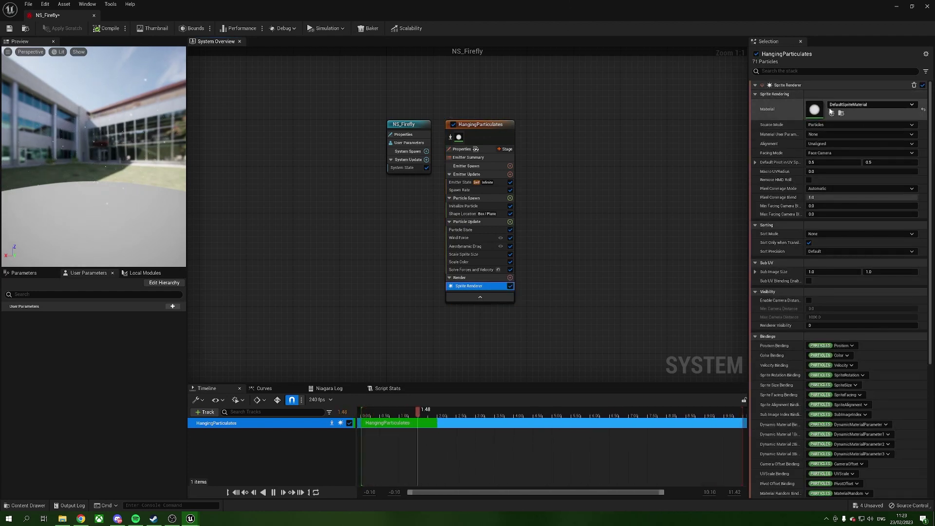
double_click(661, 7)
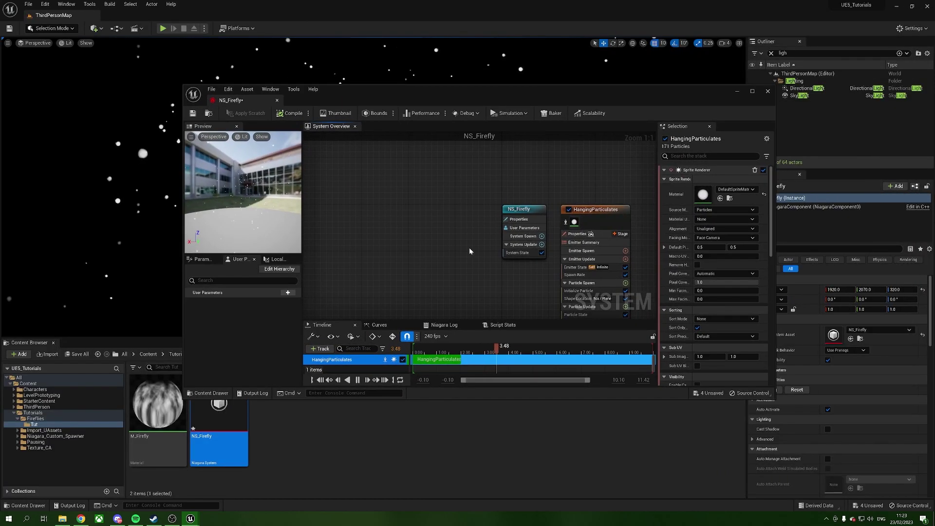
left_click_drag(157, 409, 706, 195)
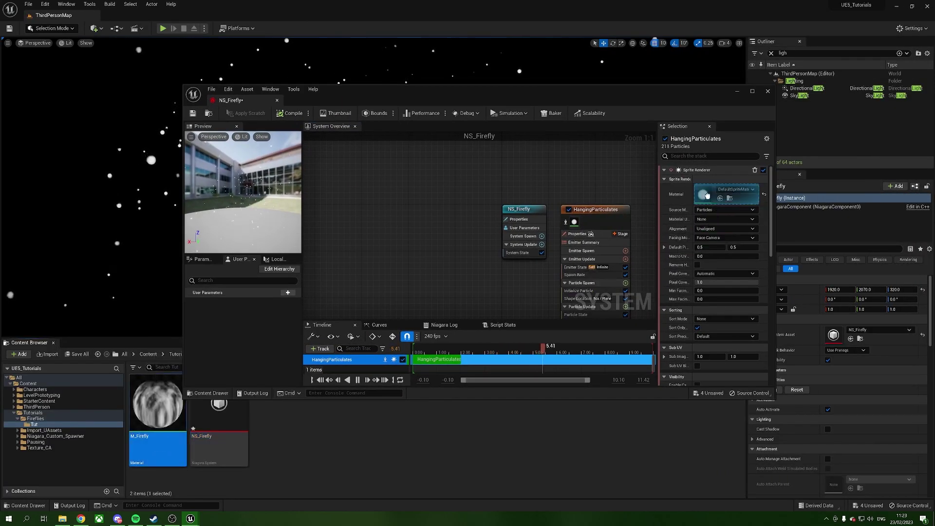
left_click_drag(677, 88, 808, 237)
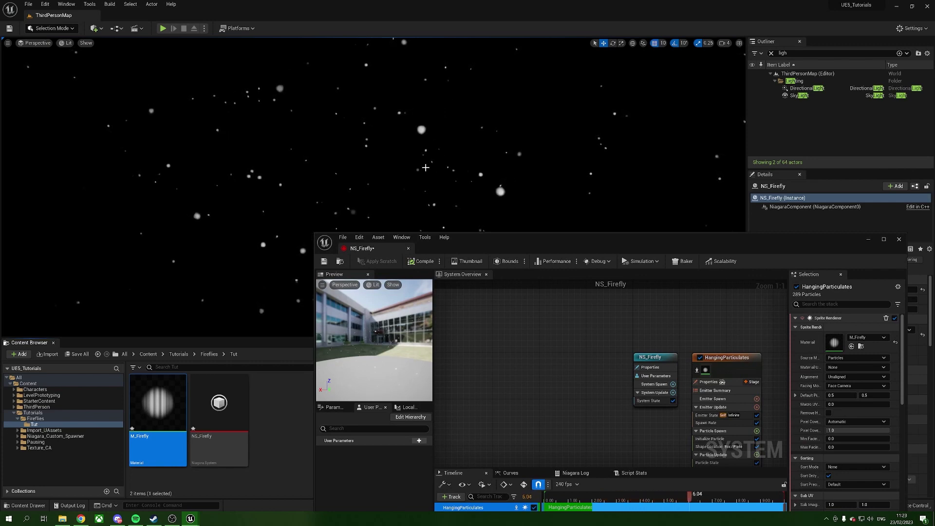
double_click(605, 242)
- Set the Initialize Particle colour to yellow with value 150 and check the fireflies in the level
left_click(455, 206)
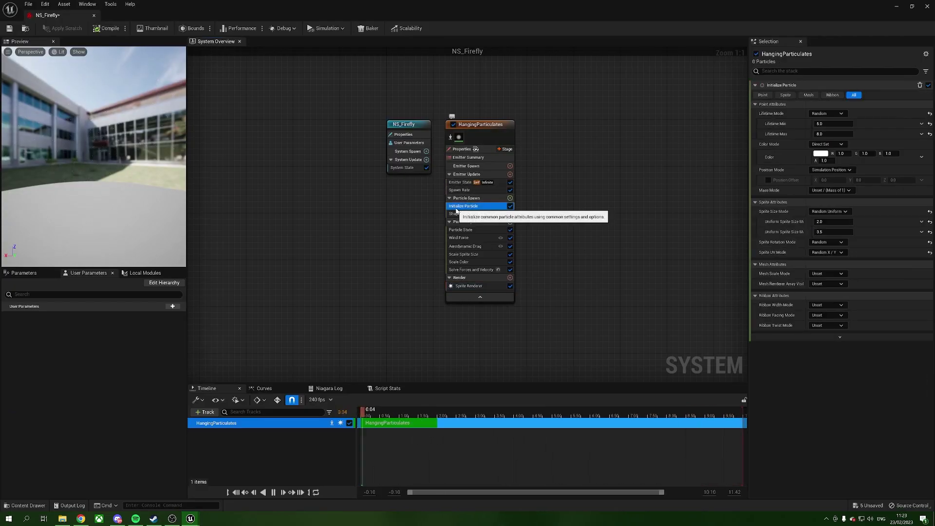
left_click(820, 154)
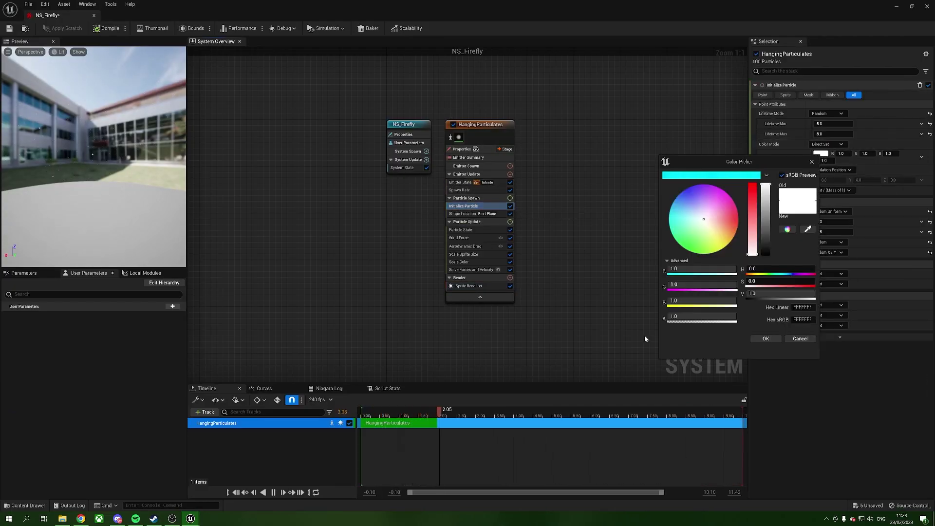
left_click(724, 253)
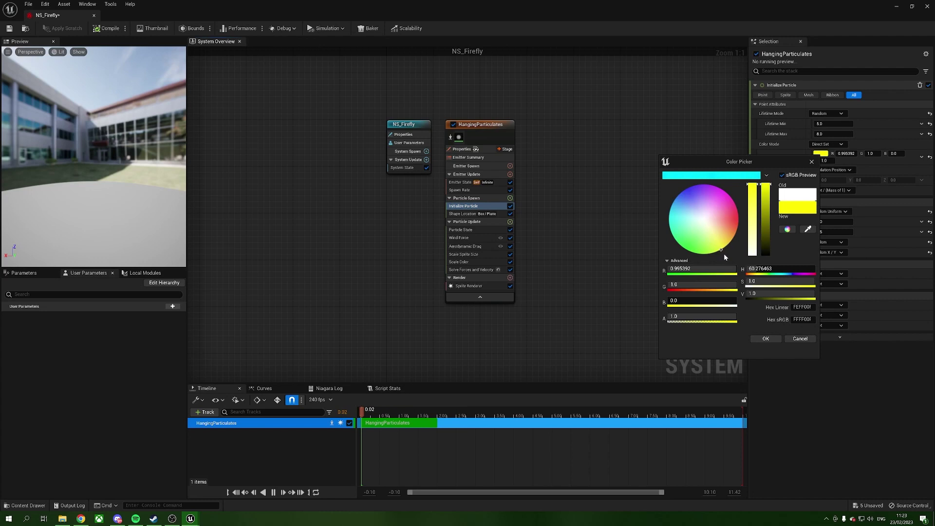
left_click(767, 295)
type("150")
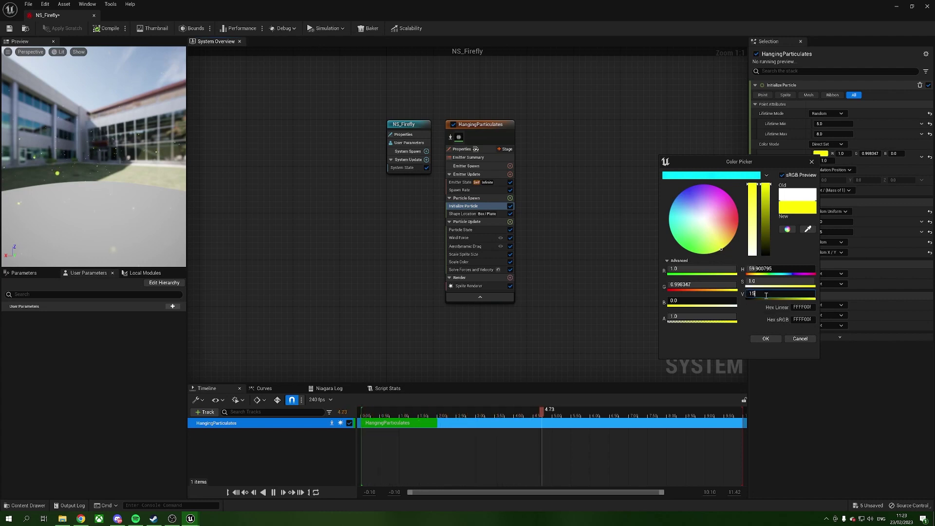
left_click(767, 340)
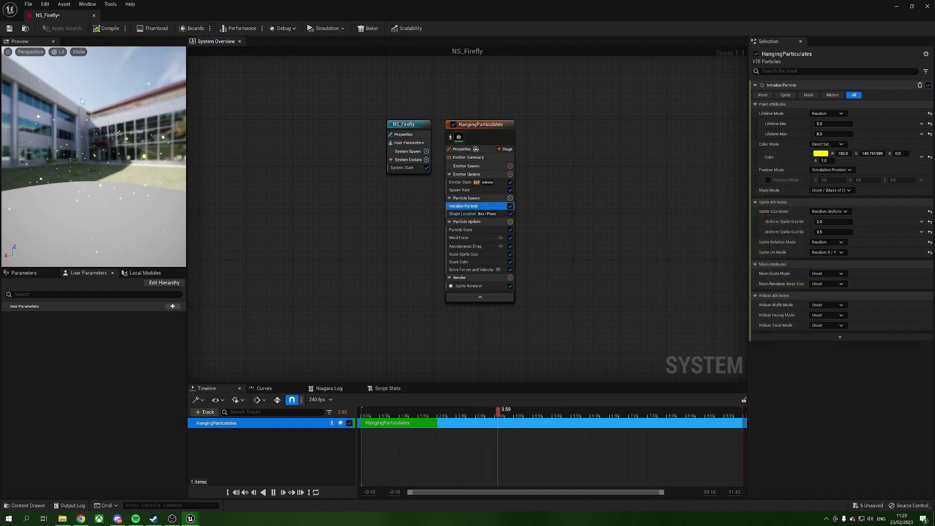
left_click_drag(523, 34, 601, 257)
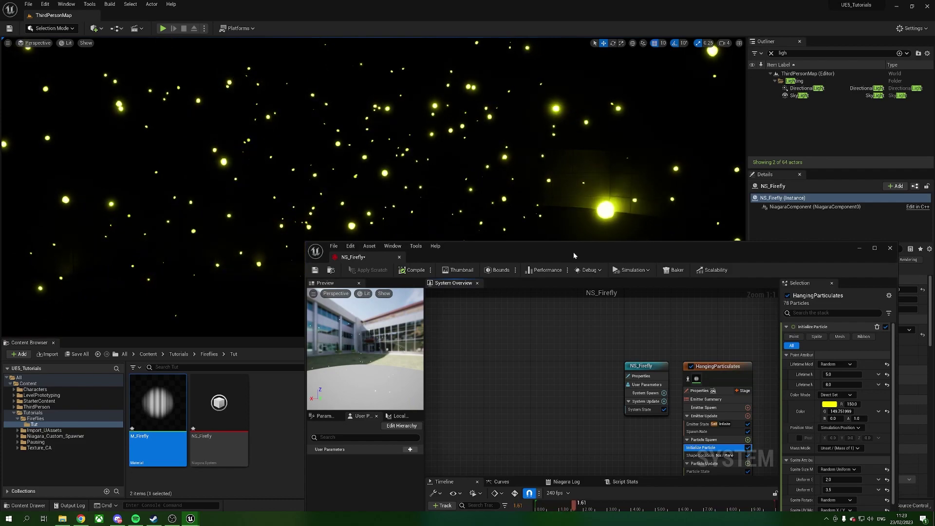
left_click_drag(574, 252, 433, 3)
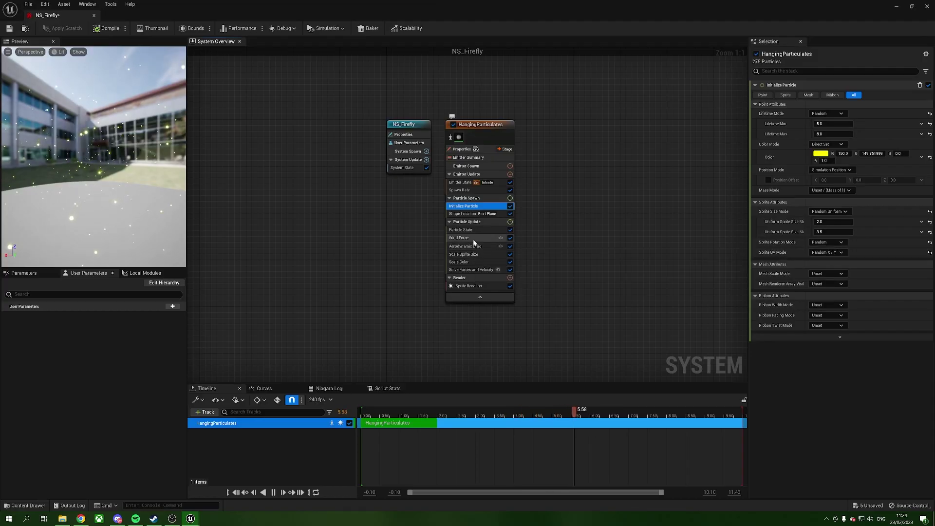
left_click(472, 239)
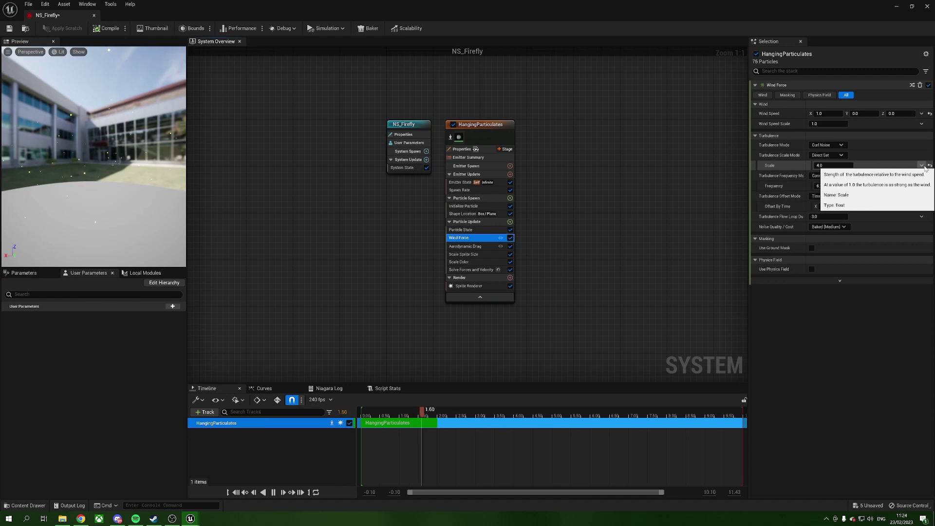
- Make Wind Force turbulence scale a Random Range Float with minimum 10 and recompile
left_click(911, 167)
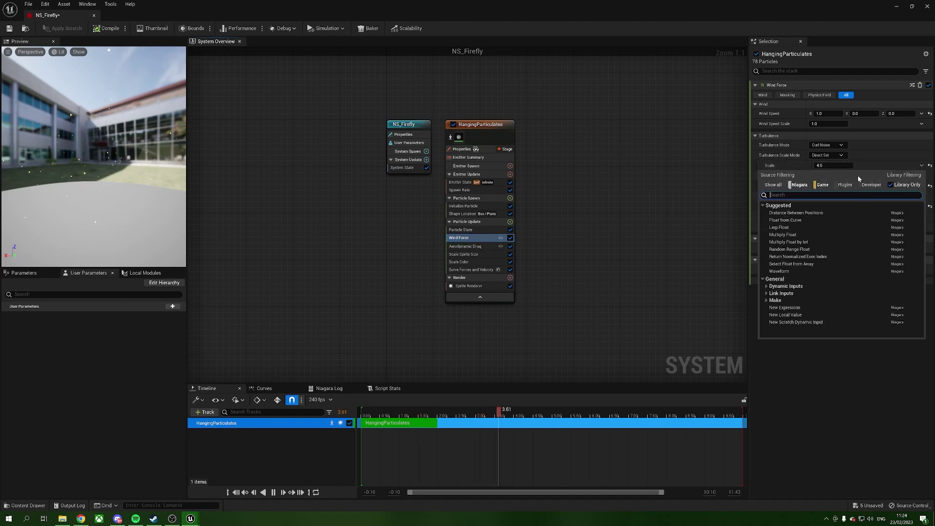
type("ran")
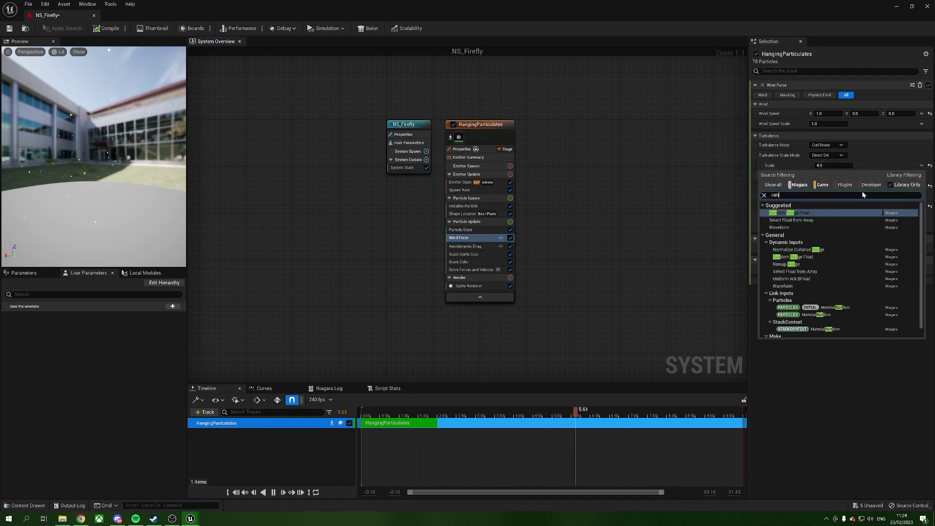
type("dom")
key("Return")
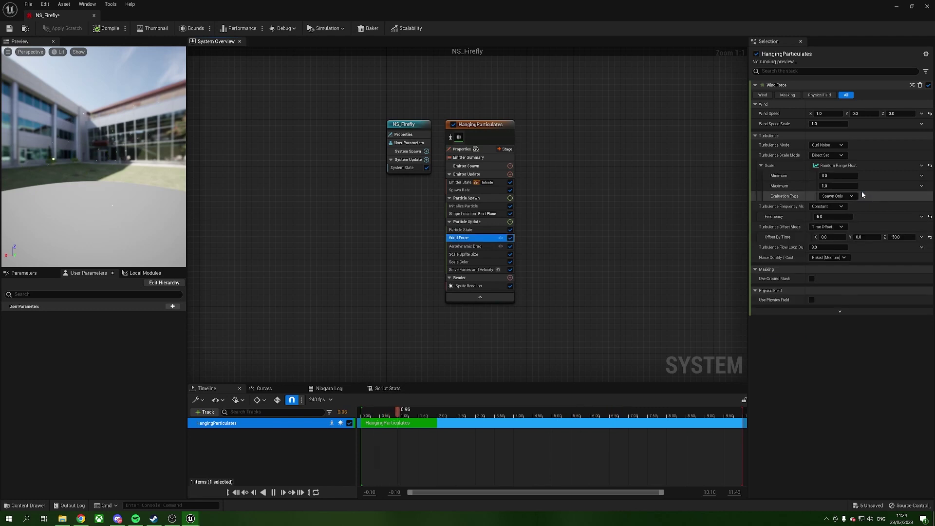
left_click(847, 196)
left_click(835, 191)
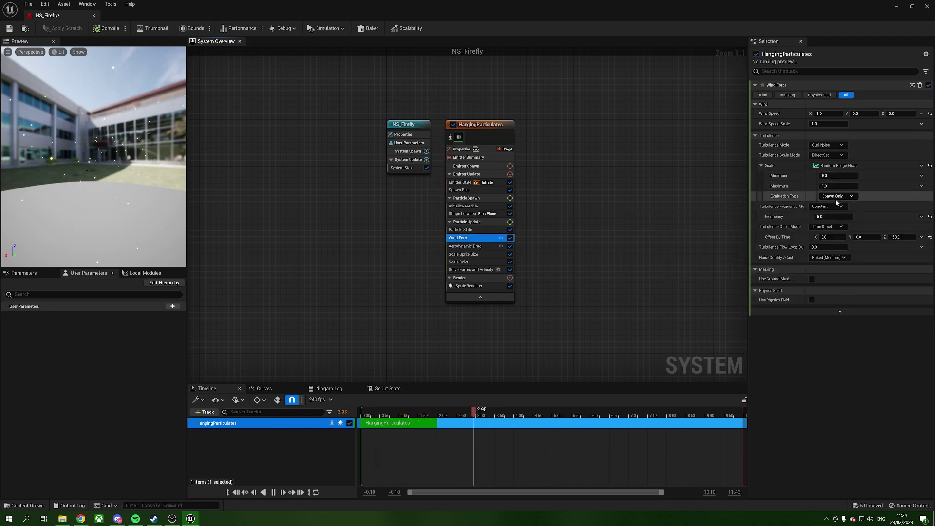
left_click(840, 197)
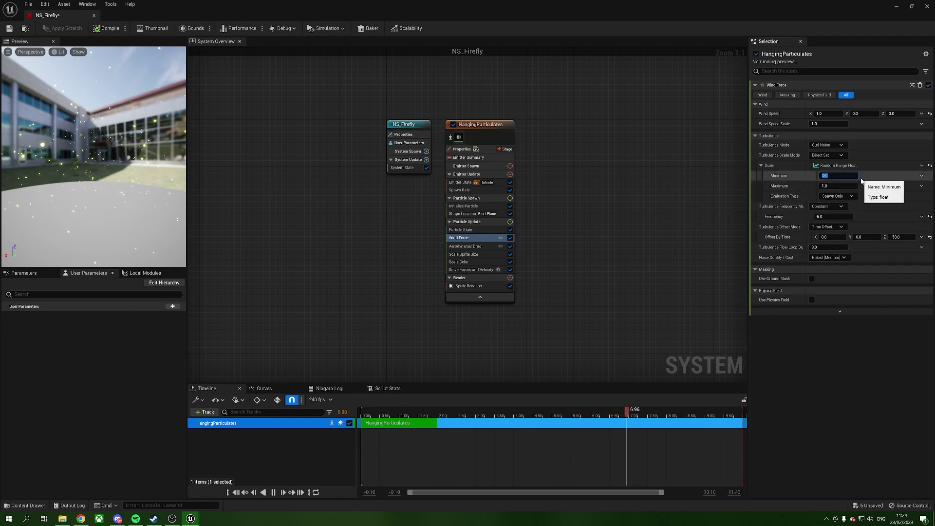
type("10")
key("Tab")
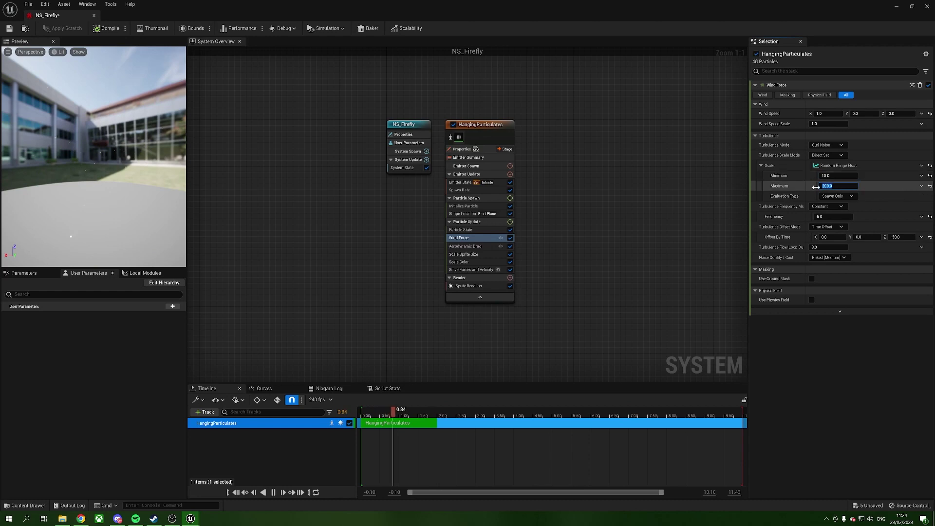
left_click(105, 30)
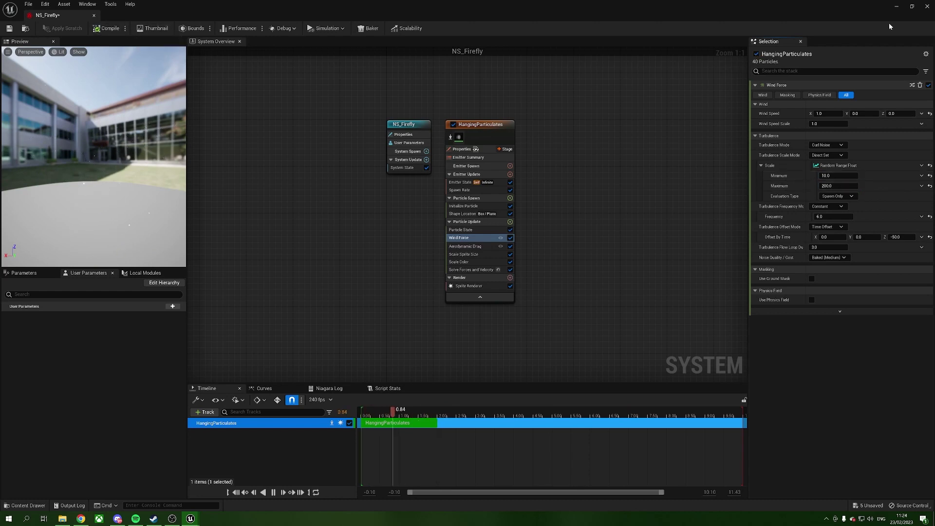
left_click(896, 7)
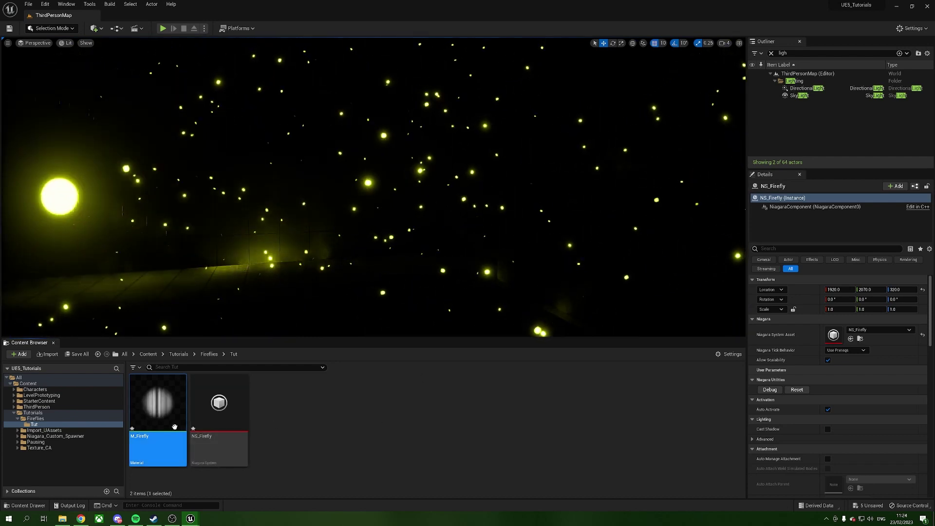
- Set the turbulence scale maximum to 50, save NS_Firefly and view the fireflies in the level
left_click(208, 409)
double_click(206, 410)
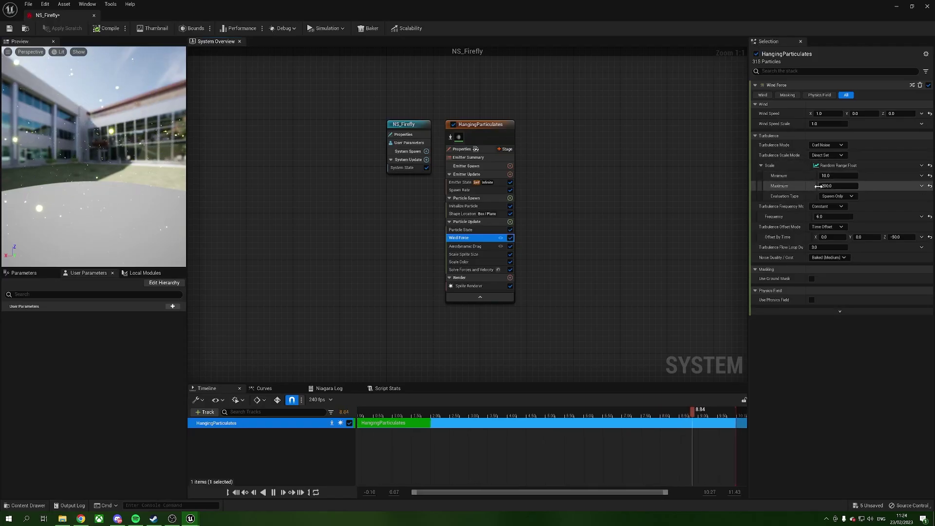
type("30")
key("Return")
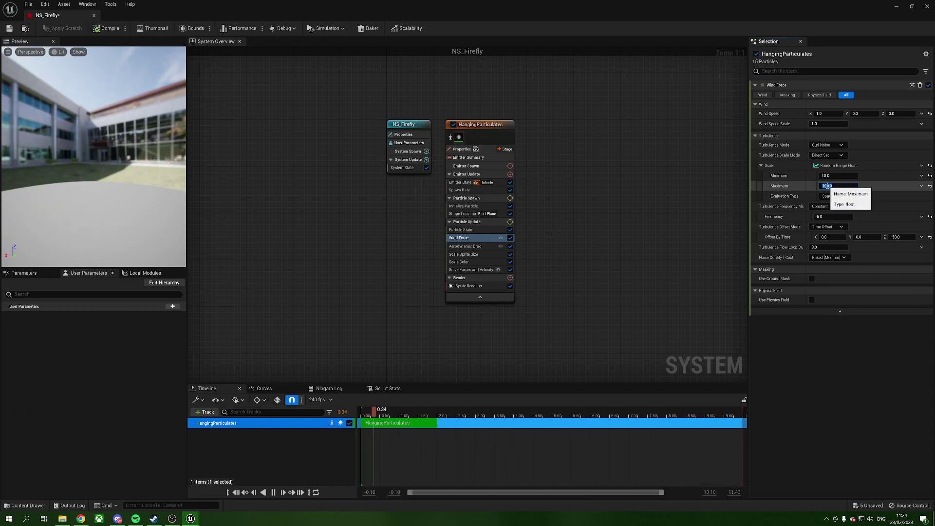
left_click(9, 27)
left_click(926, 6)
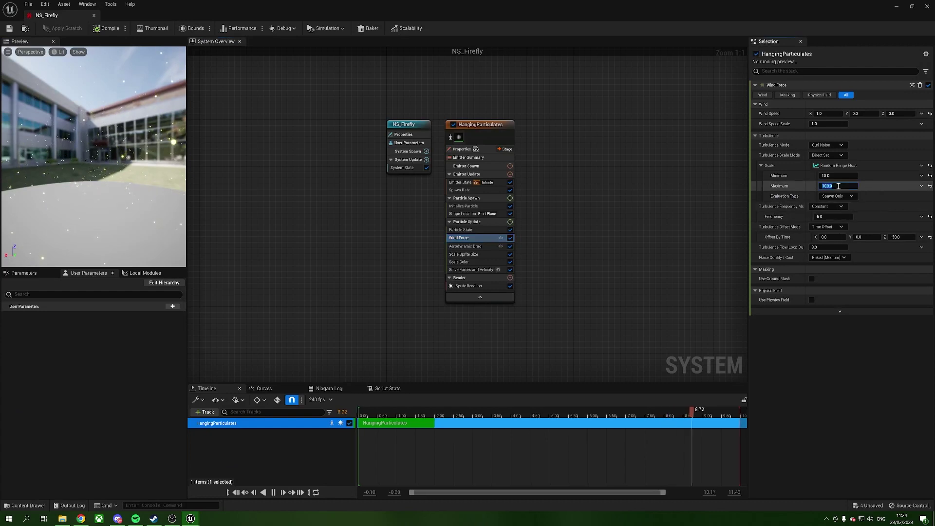
type("50")
key("Return")
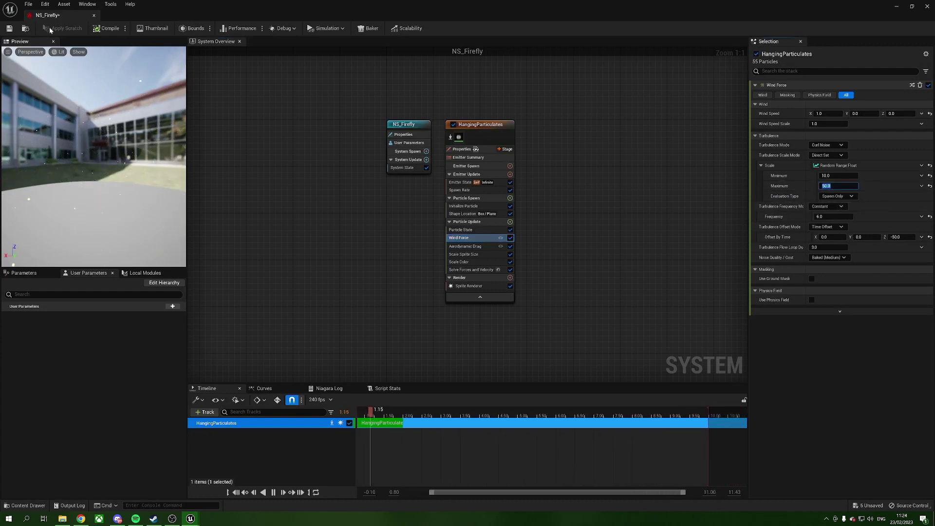
left_click(10, 29)
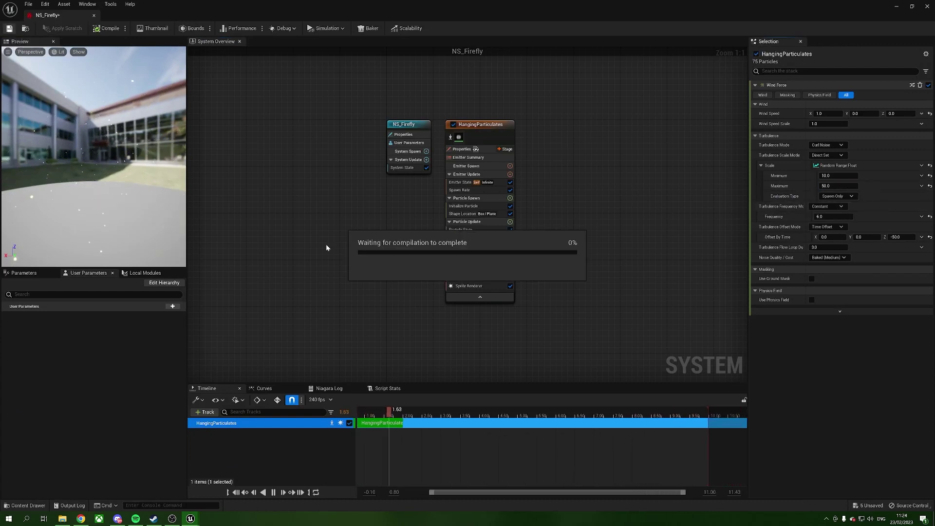
left_click(896, 7)
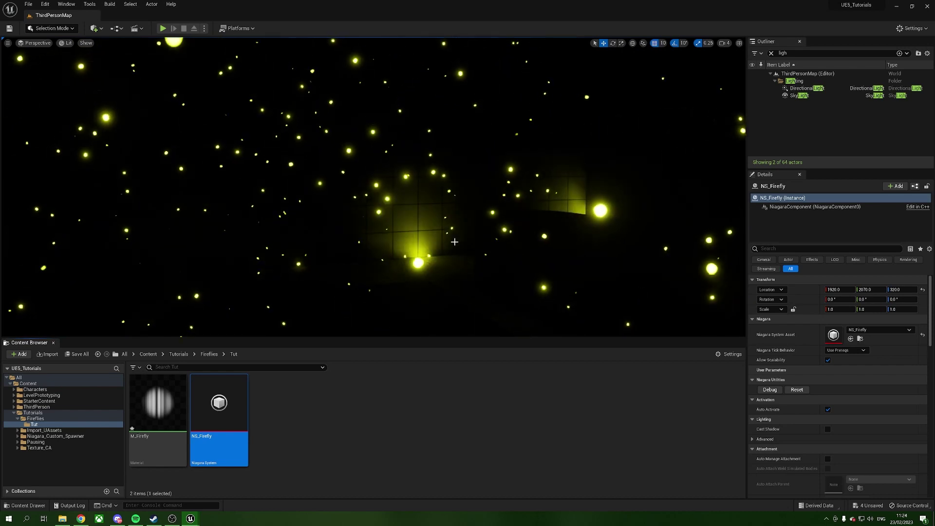
- Drive Scale Color's RGB from a Random Range Float of 0.5–1.2 evaluated every frame
double_click(218, 414)
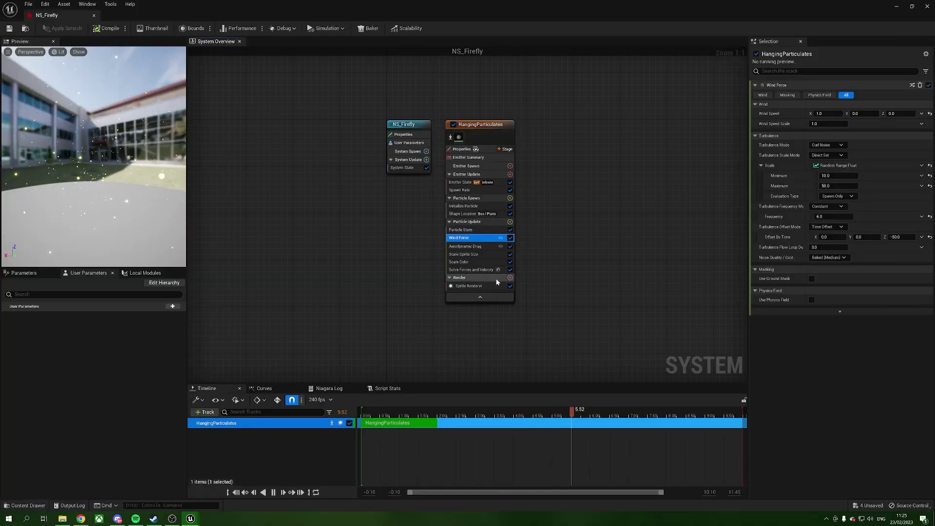
left_click(473, 262)
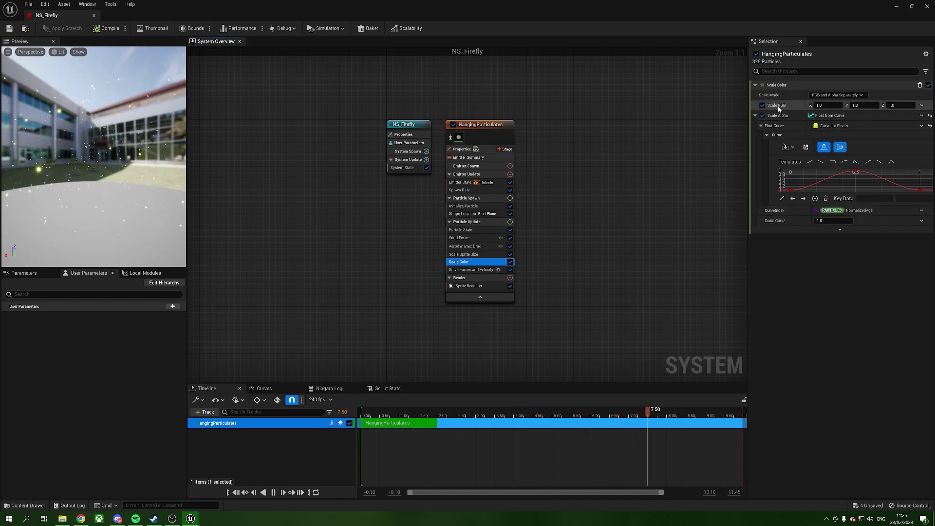
left_click(922, 105)
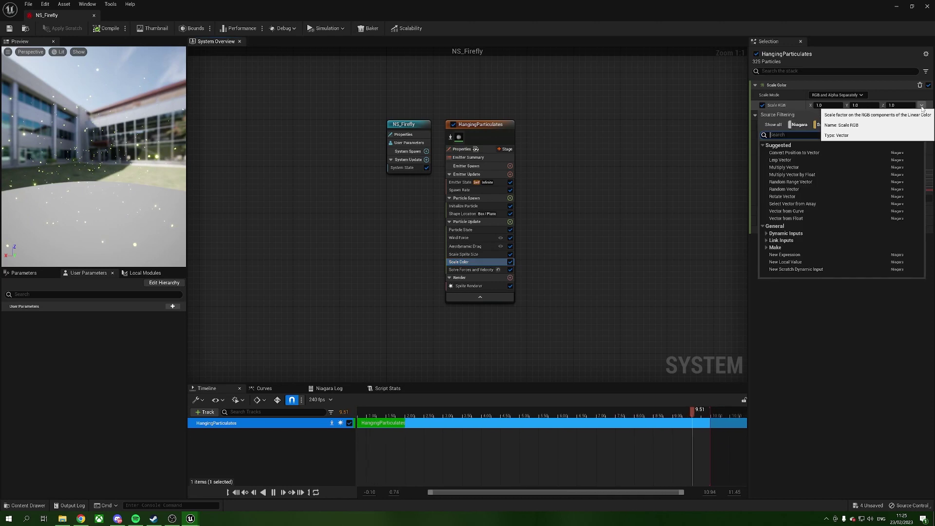
type("floa")
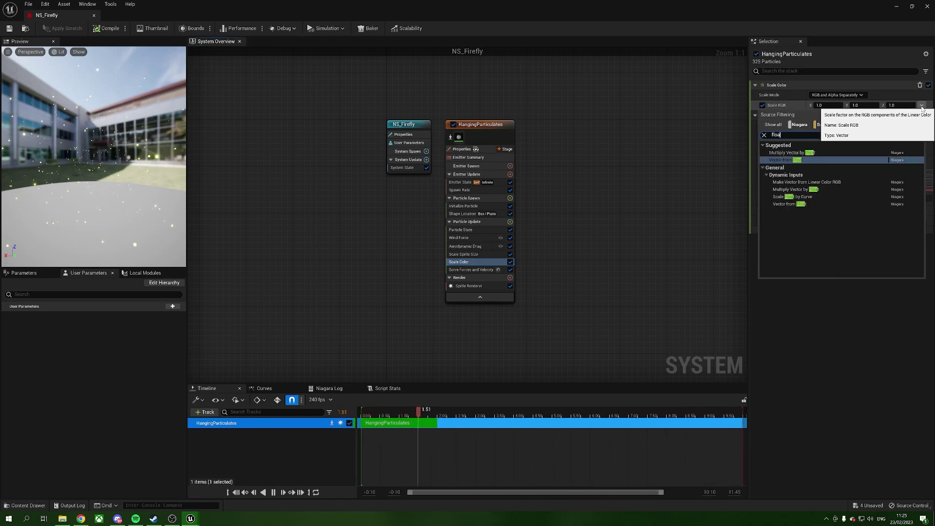
key("Return")
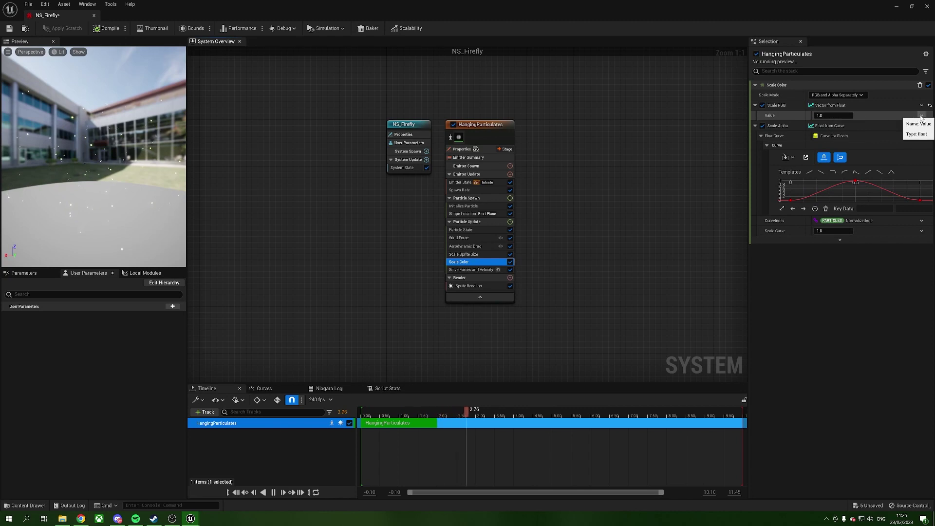
left_click(921, 116)
type("r")
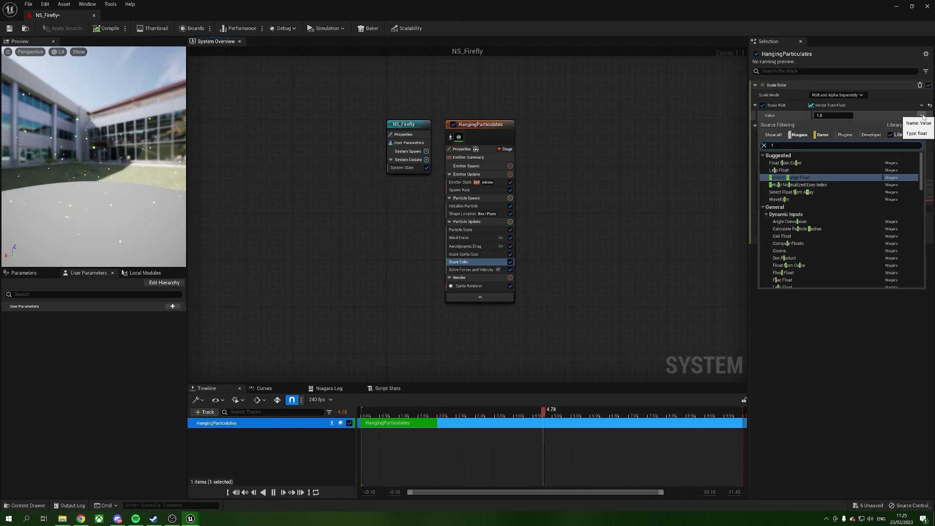
type("and")
key("Return")
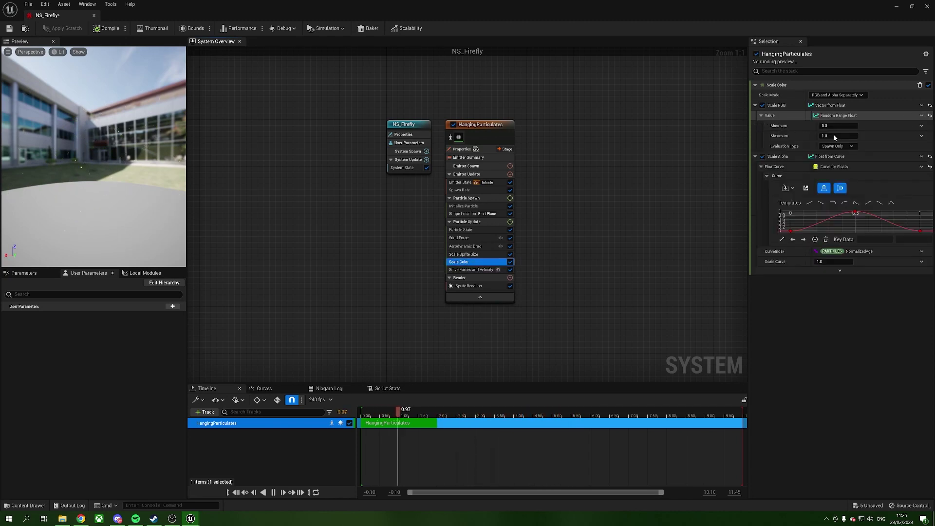
left_click(835, 147)
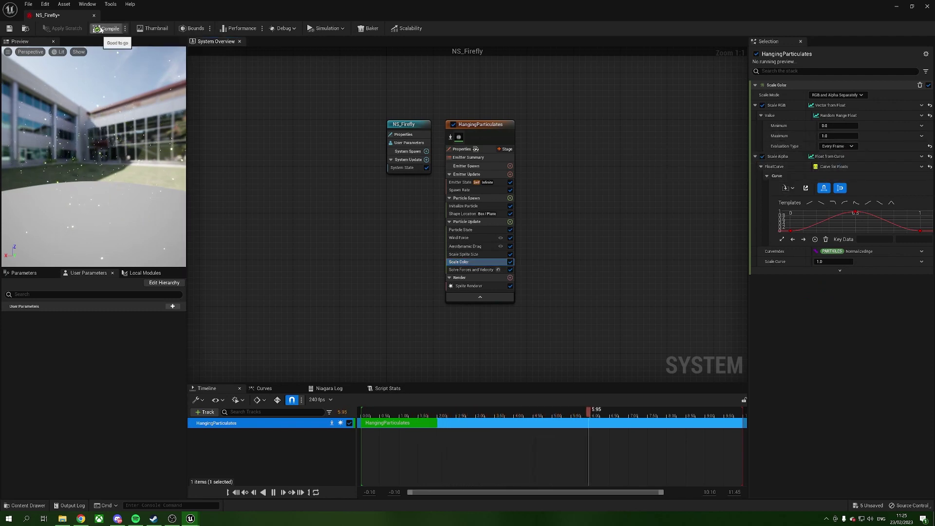
- Check the twinkling fireflies in the level and hide the Niagara editor
left_click_drag(844, 11, 773, 260)
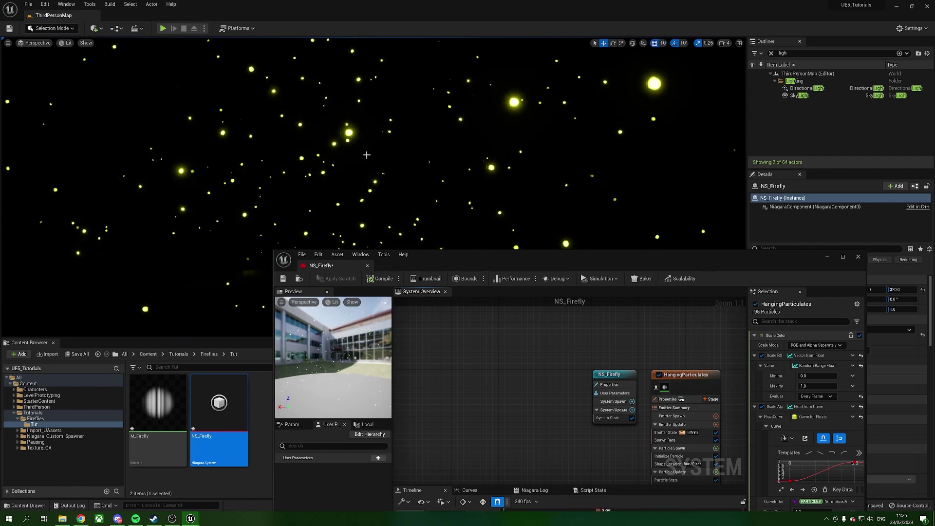
double_click(529, 256)
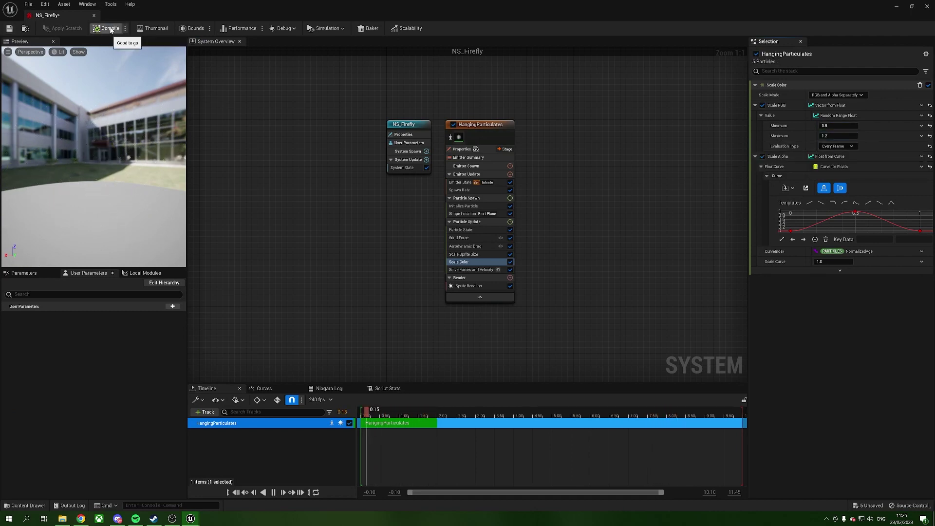
left_click(896, 7)
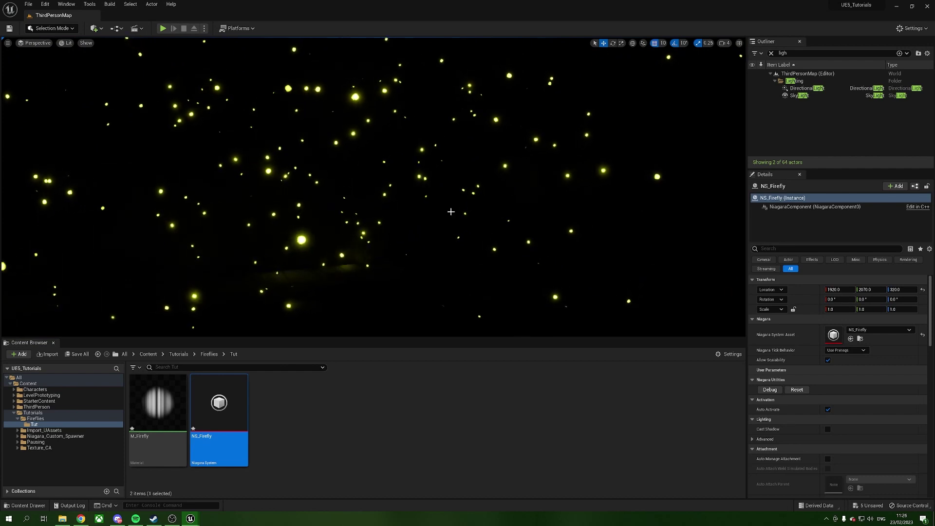
right_click_drag(451, 211, 451, 211)
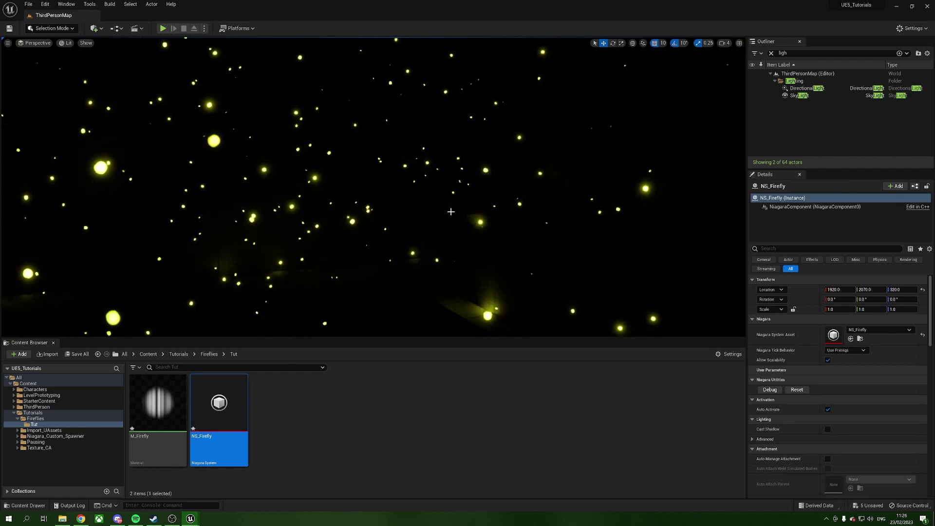